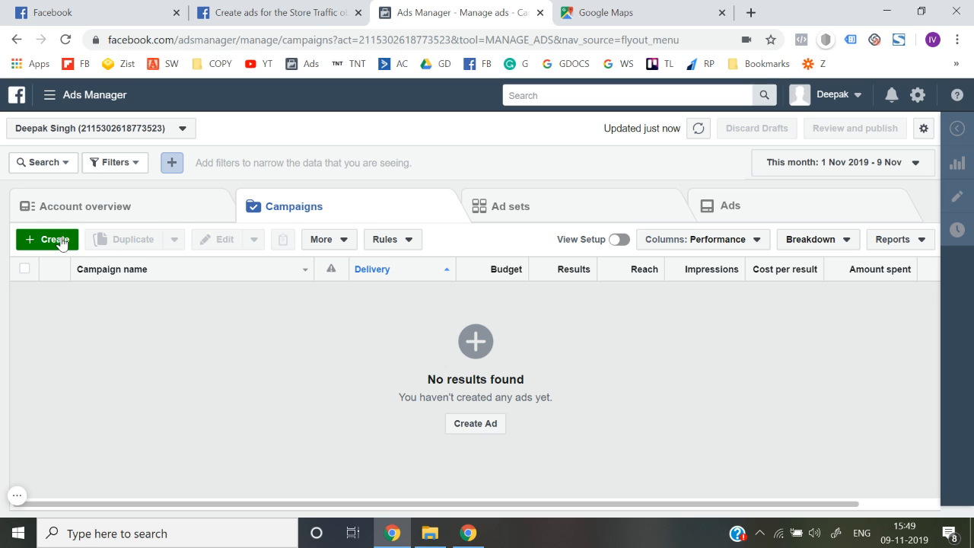
Step: Start a new campaign, then back out of campaign creation to the campaigns list
{"action": "left_click", "coordinate": [63, 241]}
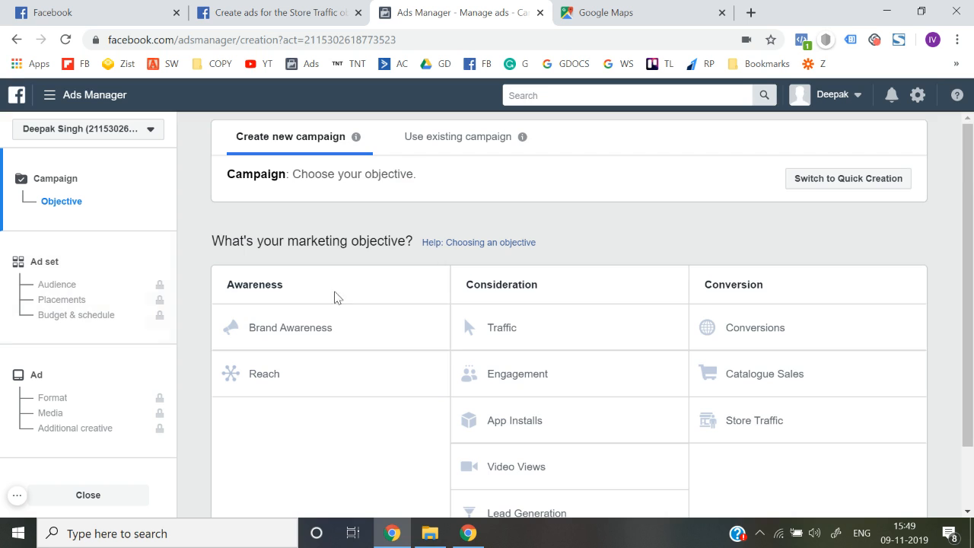
{"action": "scroll", "coordinate": [320, 297], "scroll_direction": "down", "scroll_amount": 1}
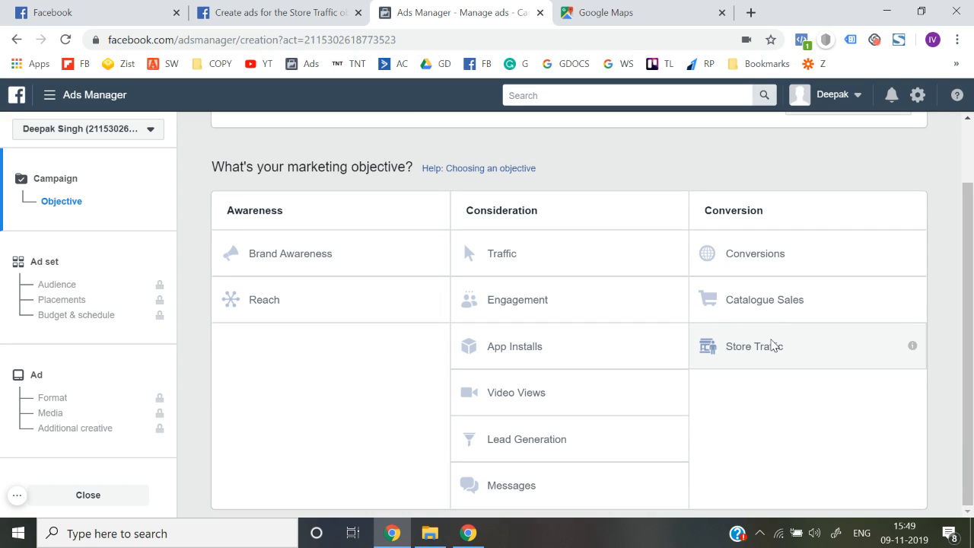
{"action": "left_click", "coordinate": [90, 494]}
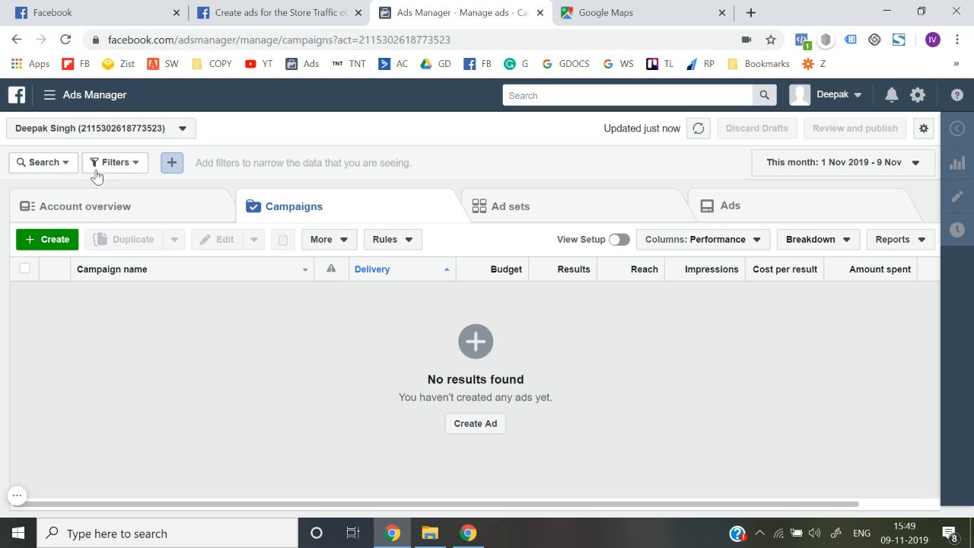
Step: Go to Shop locations and pick Dummy Page from the Page list
{"action": "left_click", "coordinate": [53, 101]}
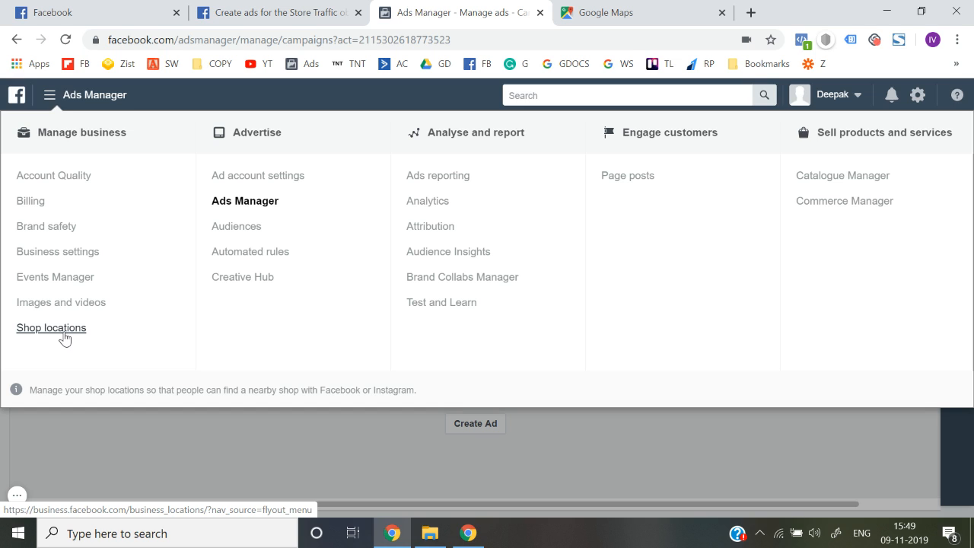
{"action": "left_click", "coordinate": [65, 328]}
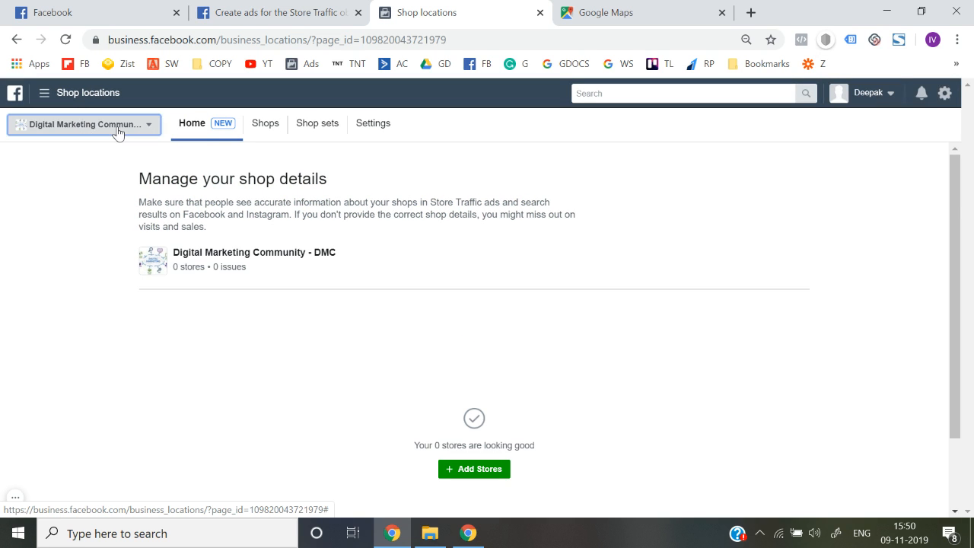
{"action": "left_click", "coordinate": [117, 128]}
{"action": "left_click", "coordinate": [86, 210]}
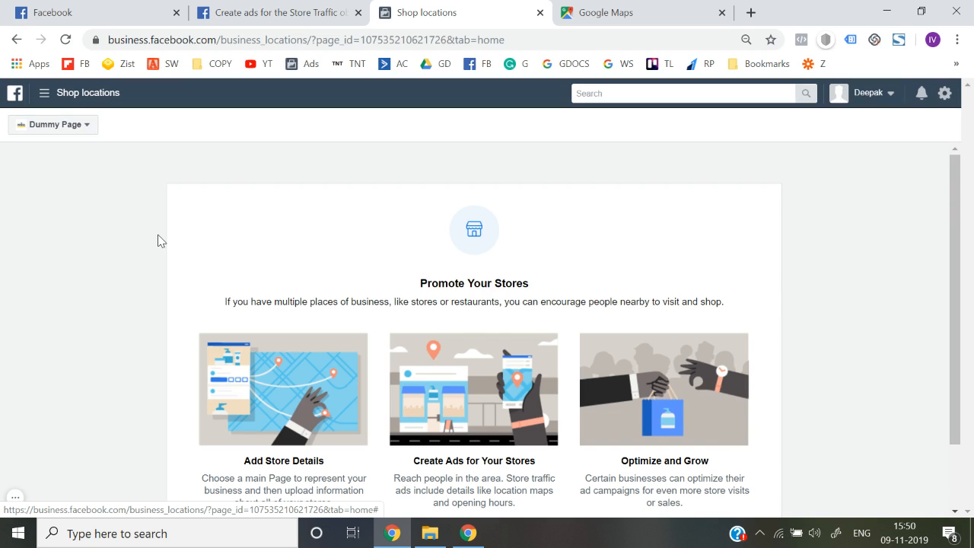
{"action": "scroll", "coordinate": [157, 240], "scroll_direction": "down", "scroll_amount": 1}
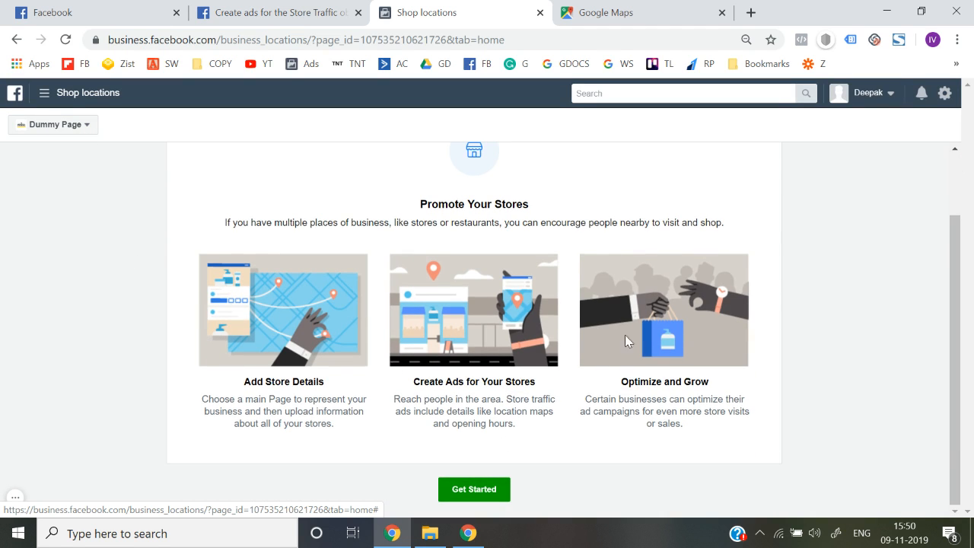
Step: Remove Dummy Page's address to make it the main Page, then go to adding shops
{"action": "left_click", "coordinate": [478, 497]}
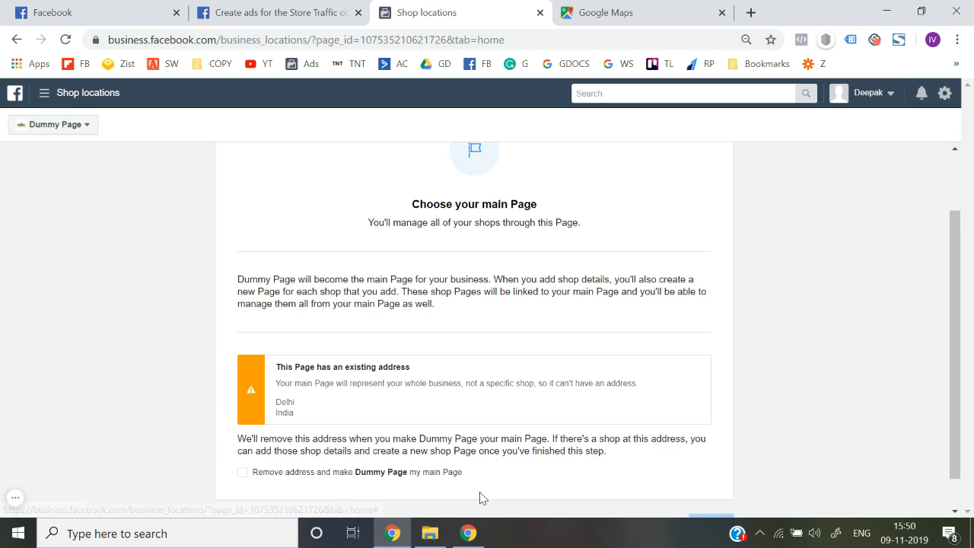
{"action": "scroll", "coordinate": [462, 415], "scroll_direction": "down", "scroll_amount": 1}
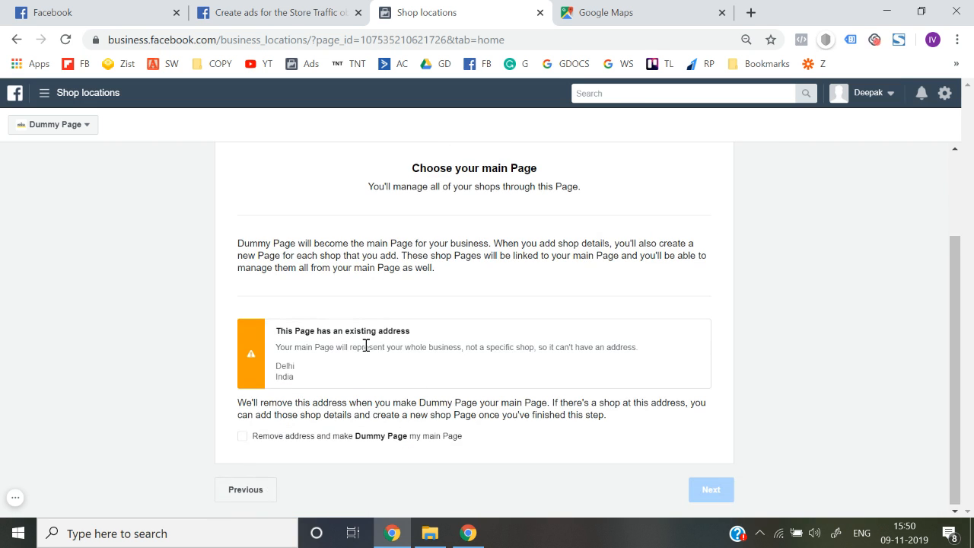
{"action": "left_click", "coordinate": [242, 438]}
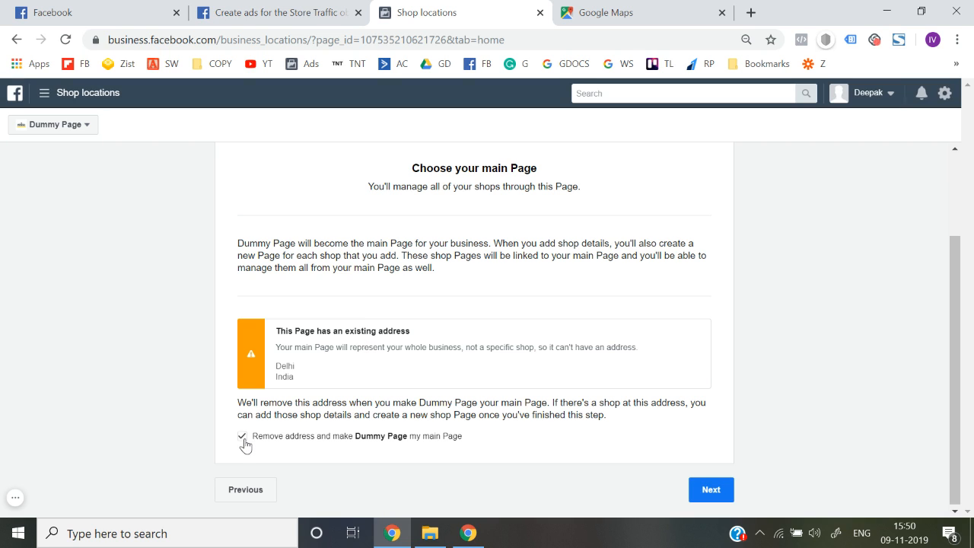
{"action": "left_click", "coordinate": [713, 490]}
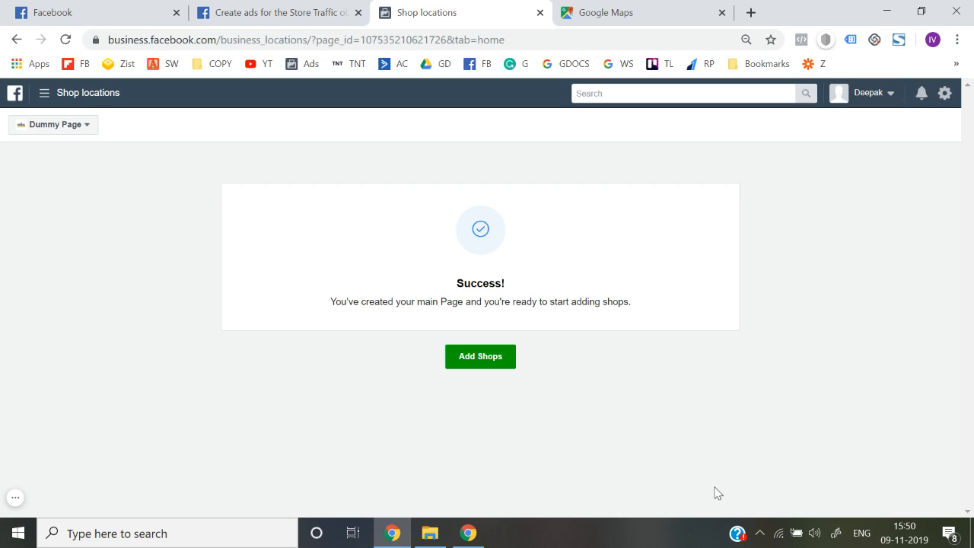
{"action": "left_click", "coordinate": [480, 364]}
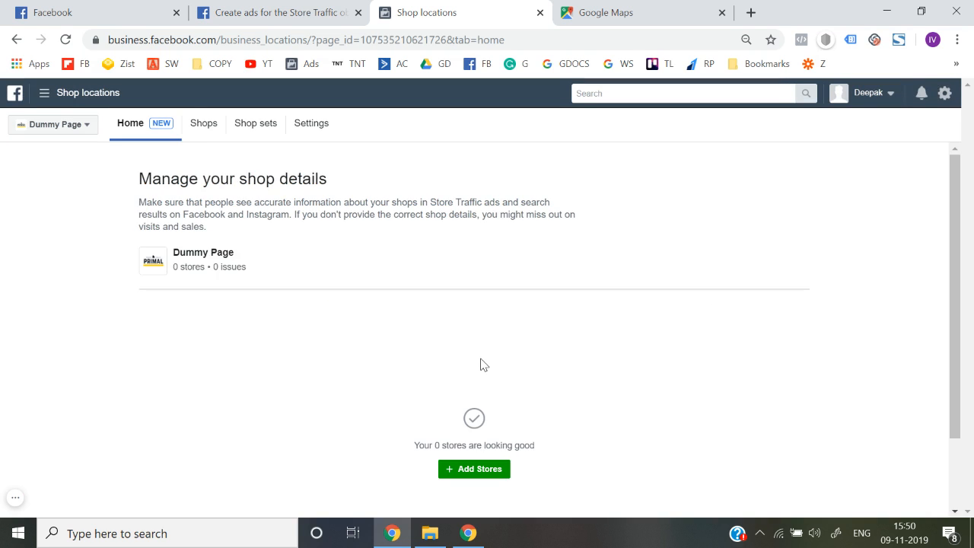
{"action": "scroll", "coordinate": [439, 422], "scroll_direction": "down", "scroll_amount": 1}
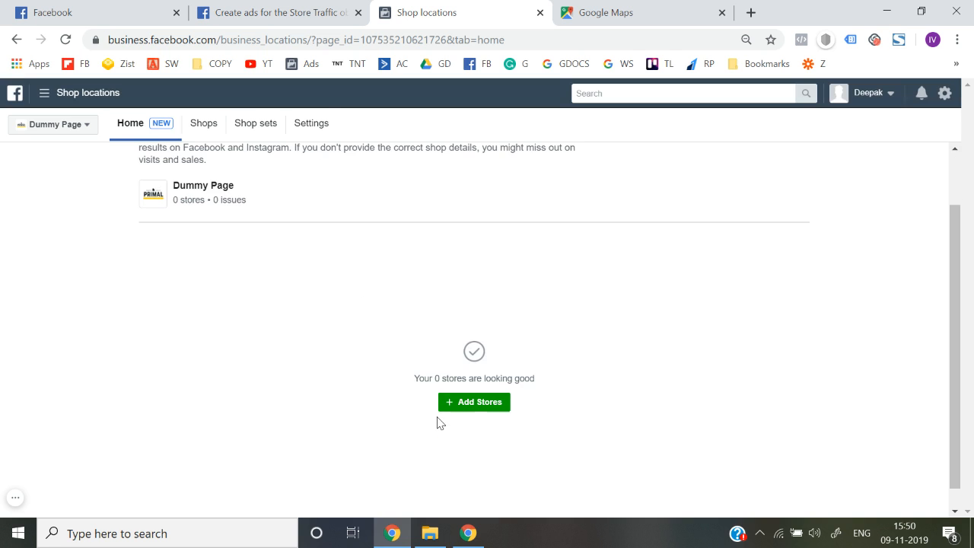
Step: Add a shop manually with location descriptor 'Near' and street address '4A'
{"action": "left_click", "coordinate": [475, 403]}
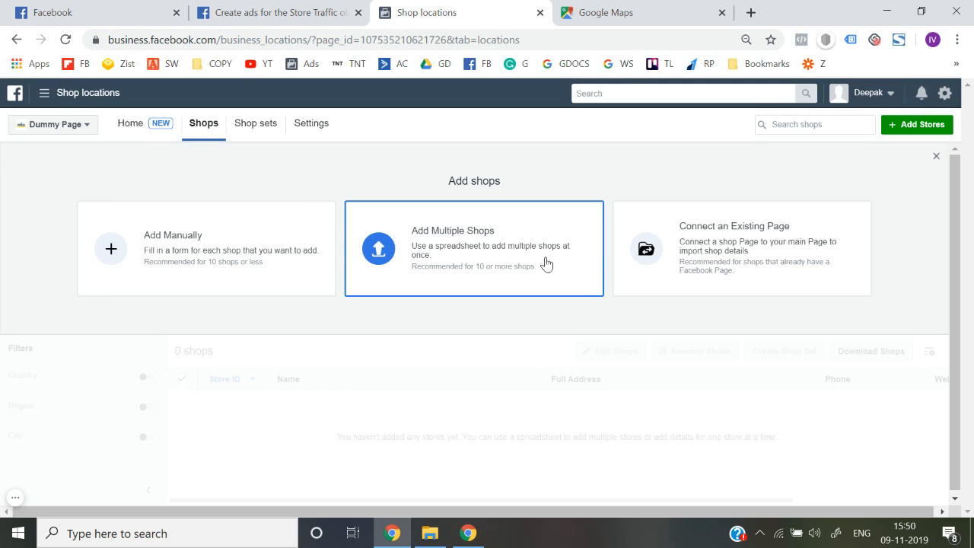
{"action": "left_click", "coordinate": [273, 234]}
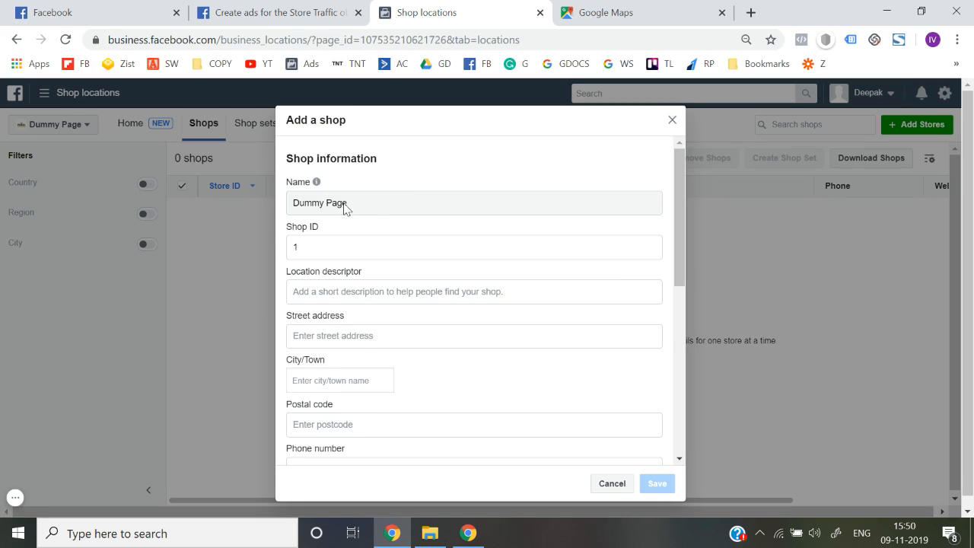
{"action": "left_click", "coordinate": [334, 290]}
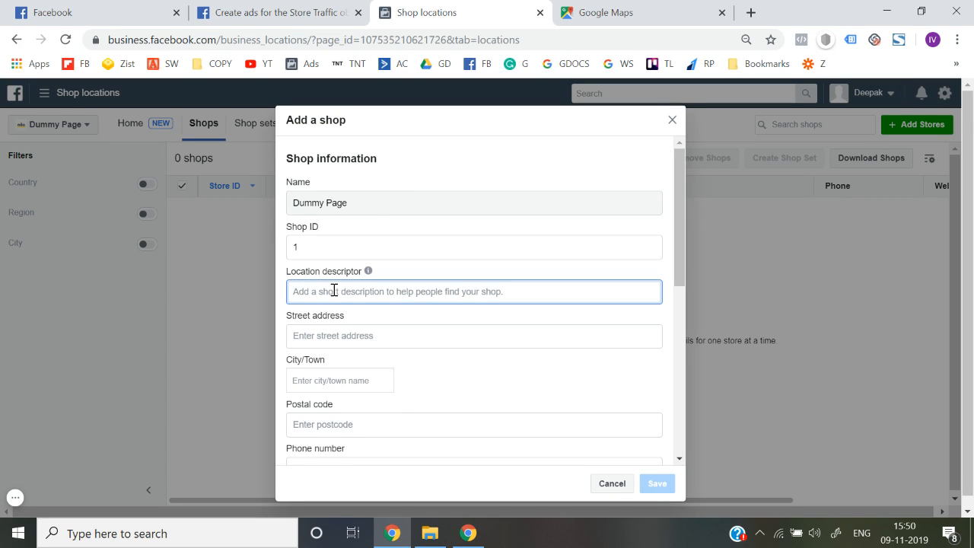
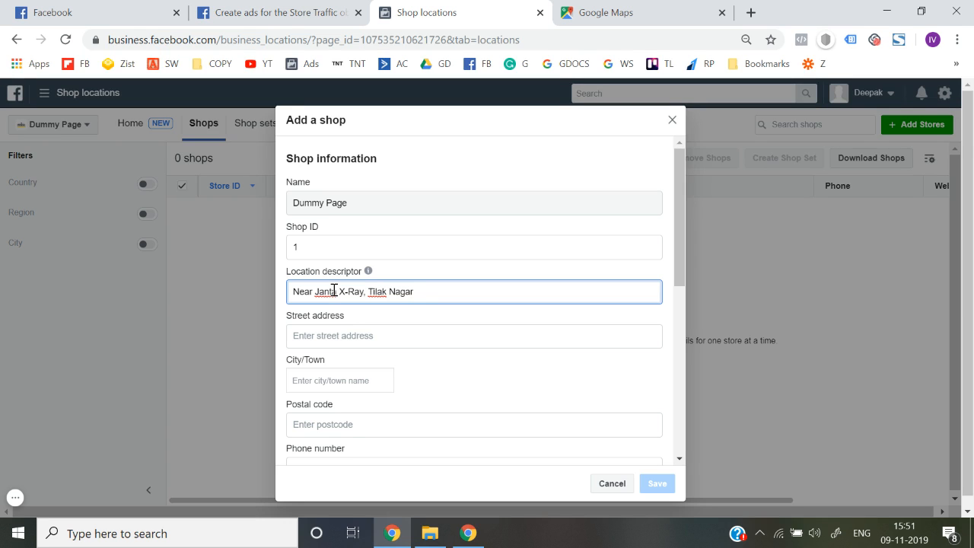
{"action": "left_click", "coordinate": [342, 337]}
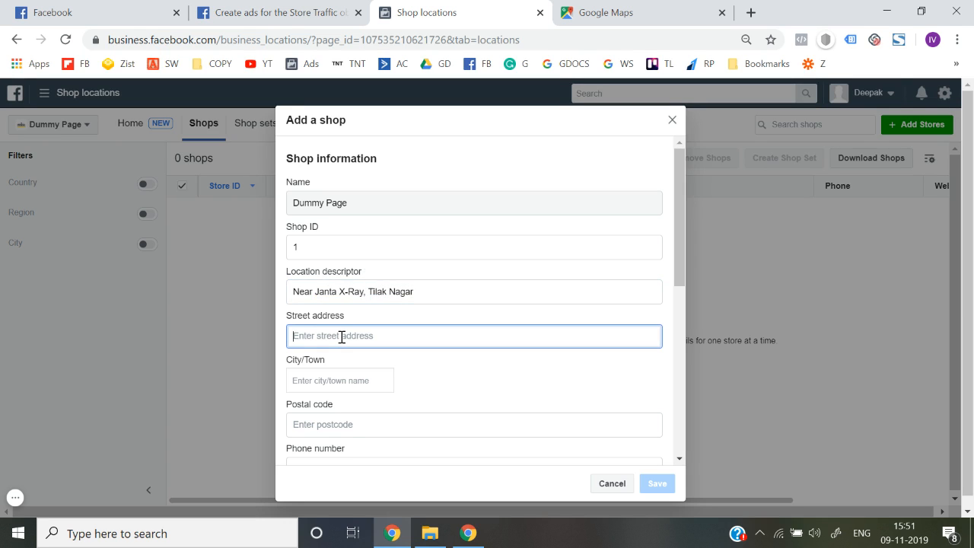
Step: Set the shop's city to Delhi, India and start the postal code with '1'
{"action": "scroll", "coordinate": [342, 371], "scroll_direction": "down", "scroll_amount": 1}
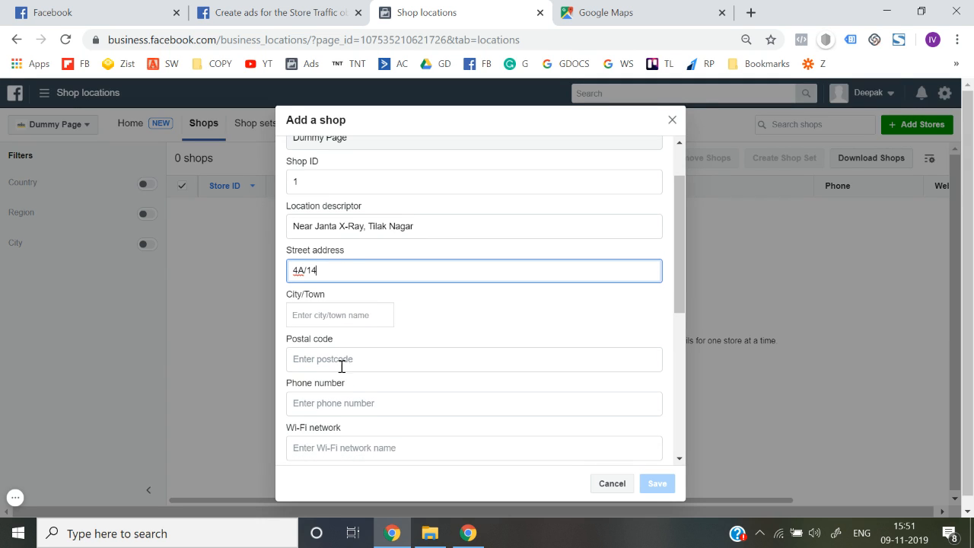
{"action": "left_click", "coordinate": [340, 313]}
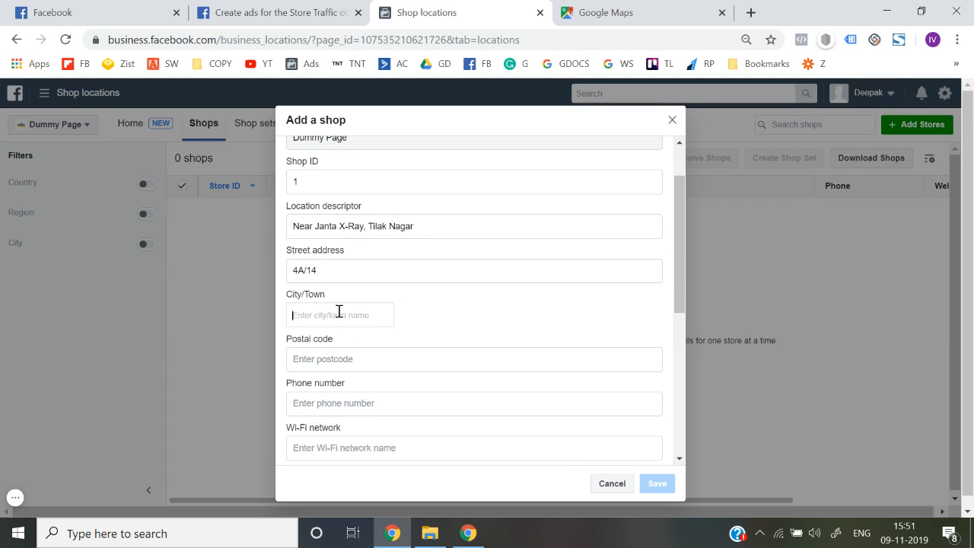
{"action": "type", "text": "Delhi"}
{"action": "left_click", "coordinate": [332, 348]}
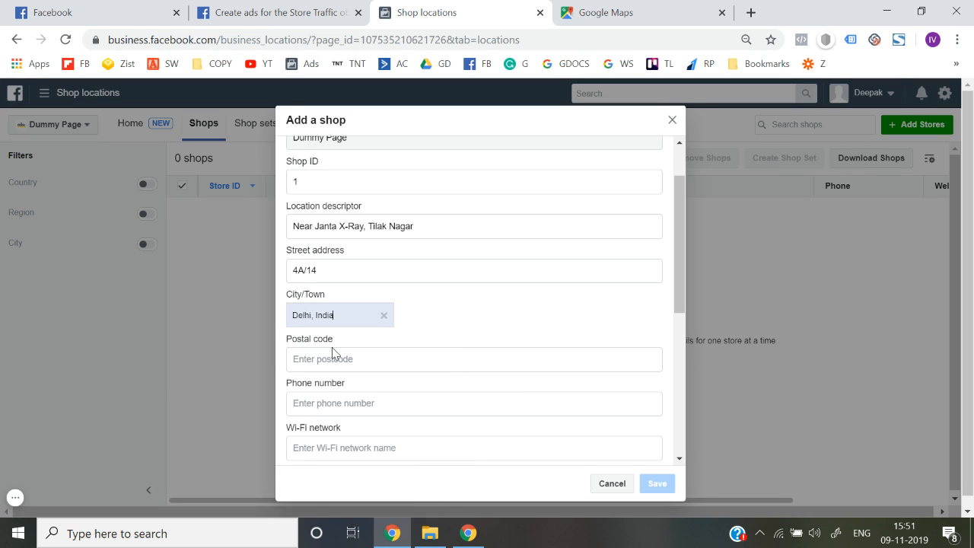
{"action": "left_click", "coordinate": [332, 356]}
{"action": "type", "text": "110018"}
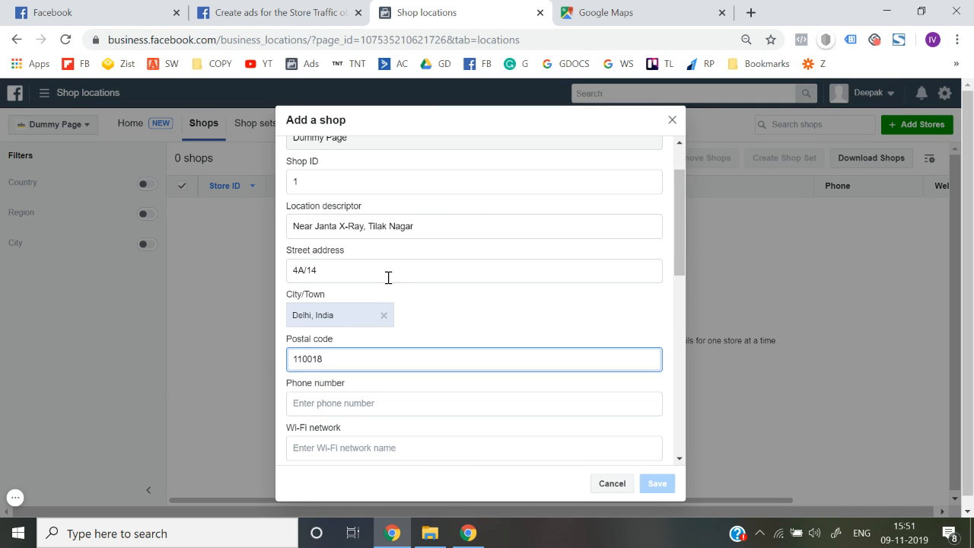
Step: Append ', Tilak Nagar' to the street address and enter the shop's phone number
{"action": "left_click", "coordinate": [386, 276]}
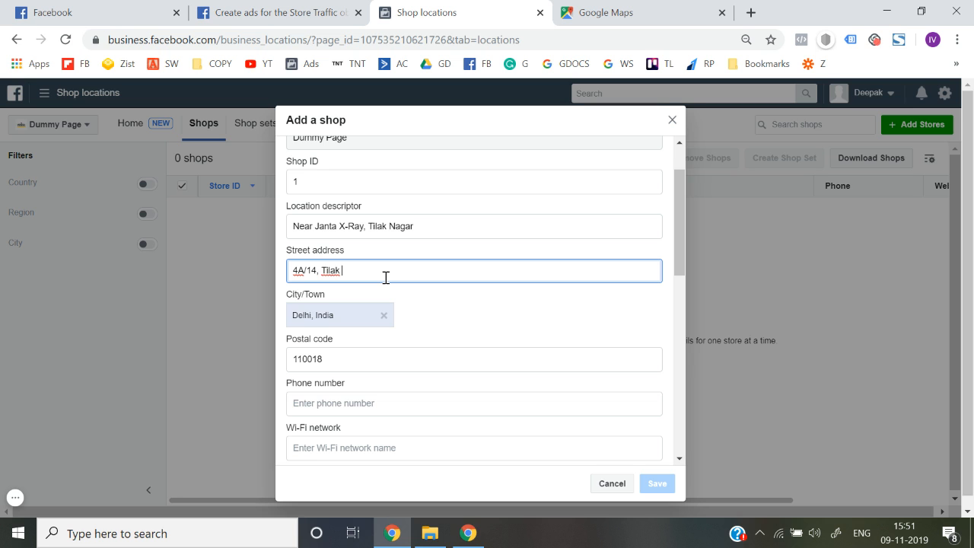
{"action": "type", "text": ", Tilak Nagar"}
{"action": "scroll", "coordinate": [387, 280], "scroll_direction": "down", "scroll_amount": 2}
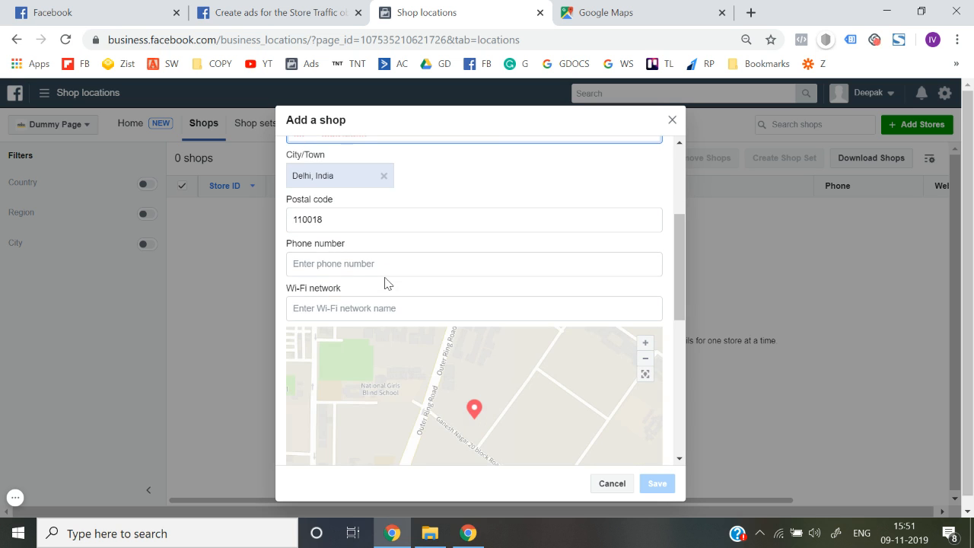
{"action": "left_click", "coordinate": [327, 263]}
{"action": "type", "text": "9123456789"}
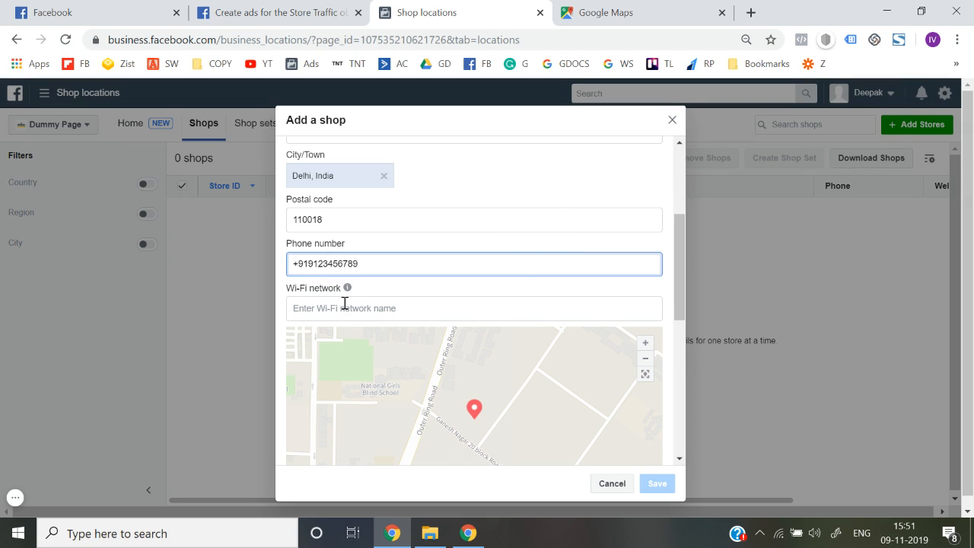
{"action": "scroll", "coordinate": [495, 296], "scroll_direction": "down", "scroll_amount": 3}
{"action": "scroll", "coordinate": [480, 337], "scroll_direction": "up", "scroll_amount": 1}
{"action": "scroll", "coordinate": [464, 334], "scroll_direction": "down", "scroll_amount": 1}
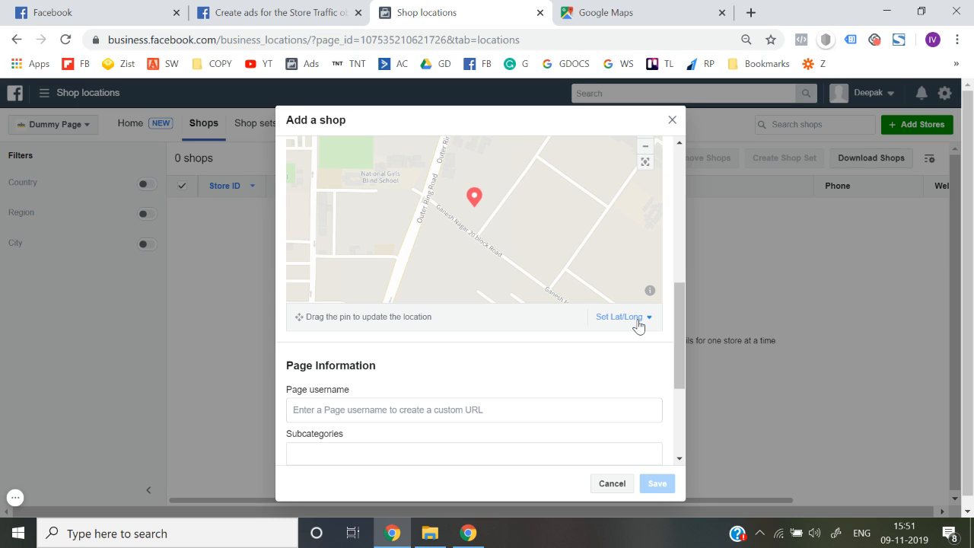
Step: Find Janta X Ray Clinic in Google Maps and copy its latitude 28.638612
{"action": "left_click", "coordinate": [609, 13]}
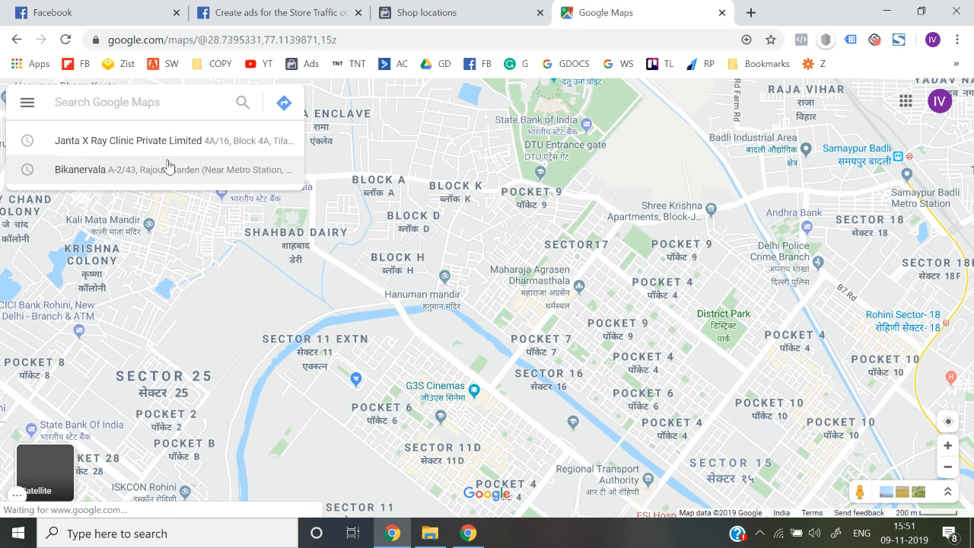
{"action": "type", "text": "janta"}
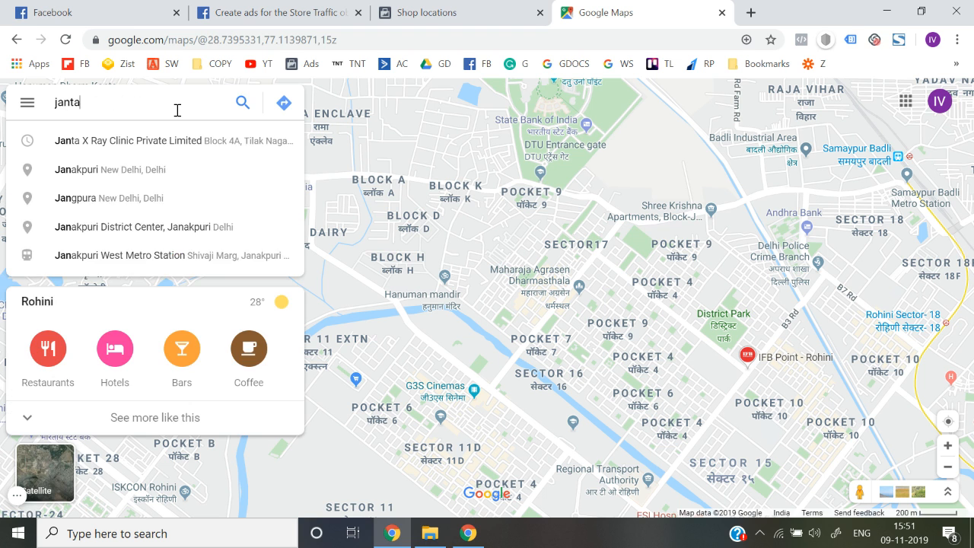
{"action": "left_click", "coordinate": [174, 143]}
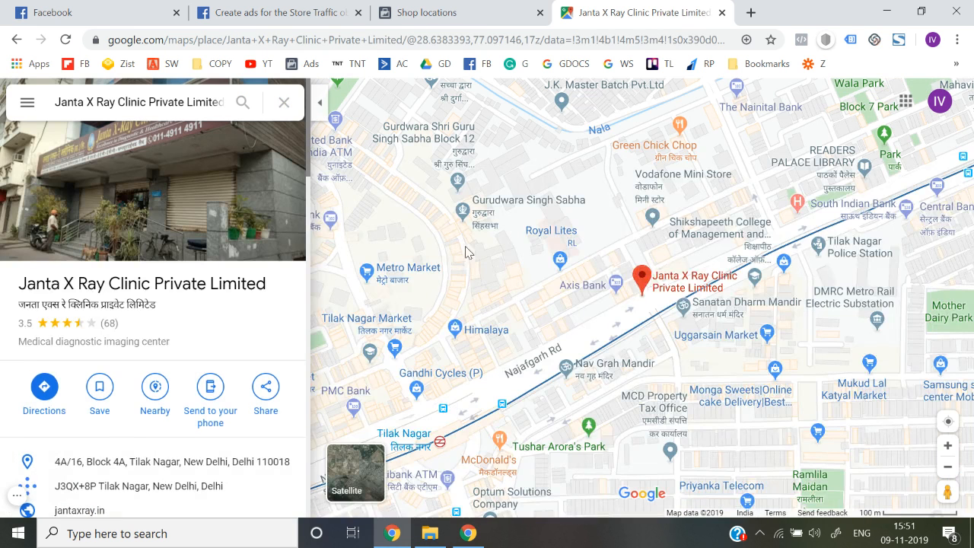
{"action": "right_click", "coordinate": [644, 282]}
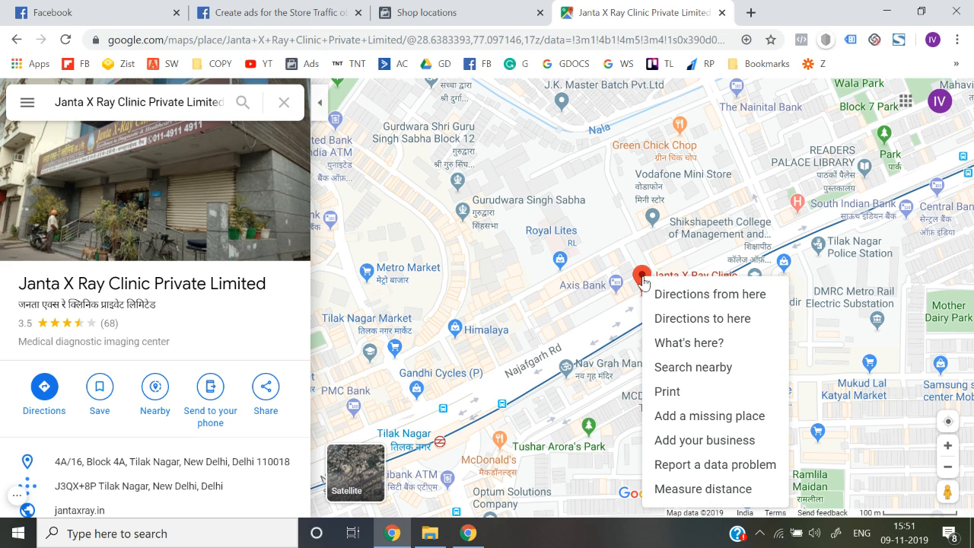
{"action": "left_click", "coordinate": [697, 344]}
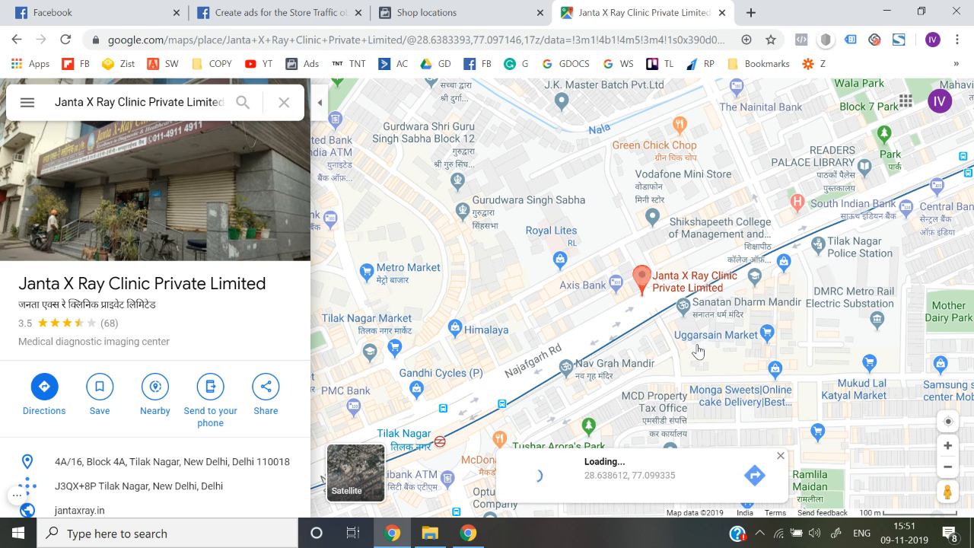
{"action": "left_click_drag", "start_coordinate": [583, 493], "coordinate": [627, 500]}
{"action": "key", "text": "ctrl+c"}
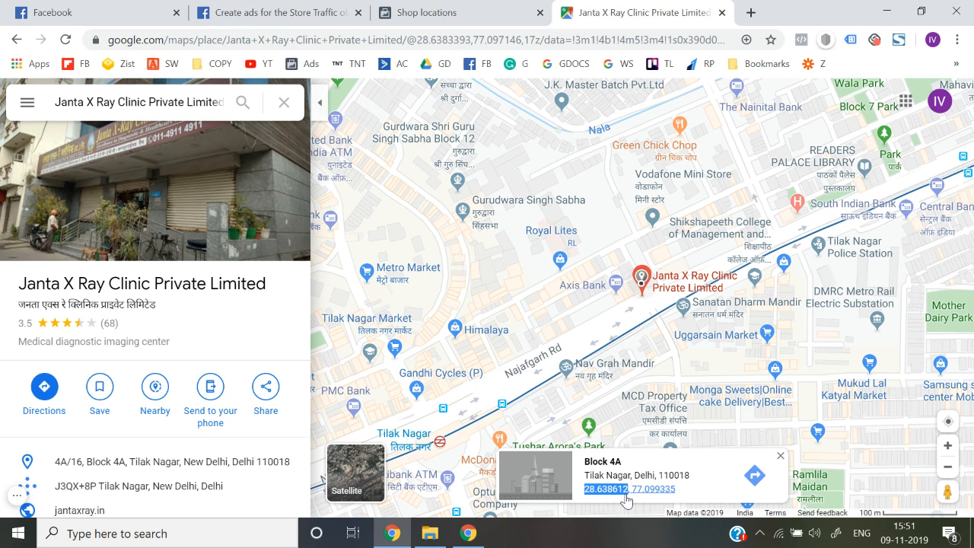
{"action": "left_click", "coordinate": [450, 21]}
Step: Replace the shop's Latitude with 28.638612 under Set Lat/Long
{"action": "scroll", "coordinate": [515, 428], "scroll_direction": "down", "scroll_amount": 1}
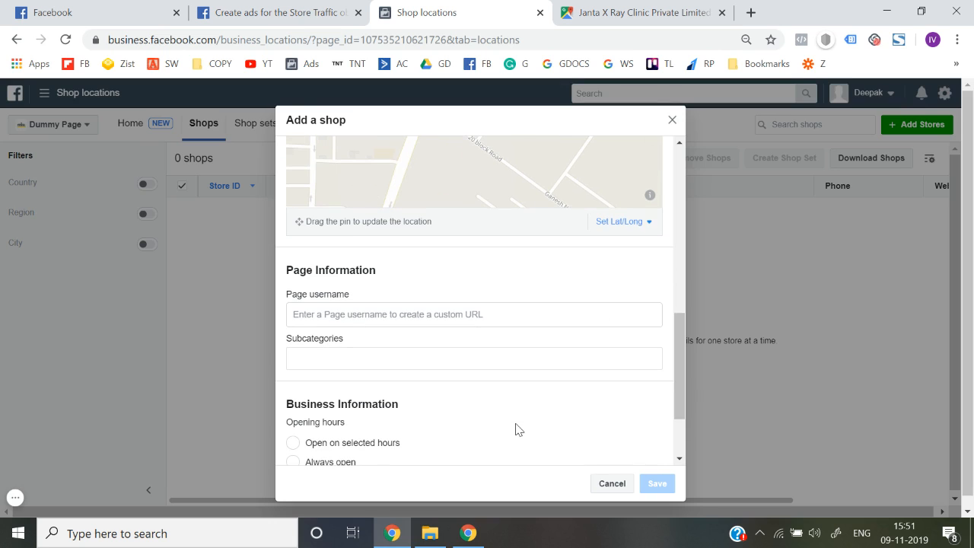
{"action": "left_click", "coordinate": [636, 228]}
{"action": "left_click", "coordinate": [379, 261]}
{"action": "key", "text": "ctrl+a"}
{"action": "key", "text": "BackSpace"}
{"action": "key", "text": "ctrl+v"}
{"action": "left_click", "coordinate": [539, 263]}
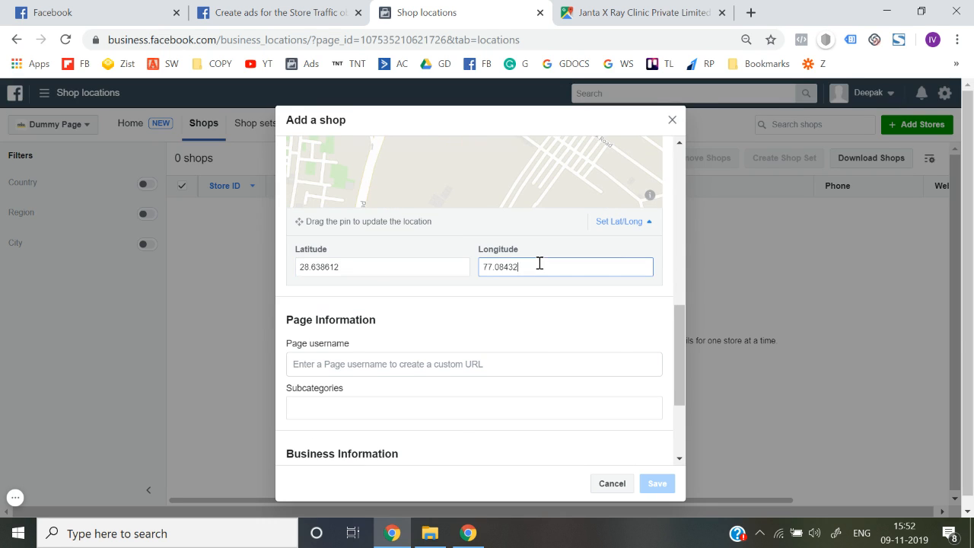
Step: In Google Maps, pin the coordinates shown in the clinic's info card
{"action": "left_click", "coordinate": [606, 6]}
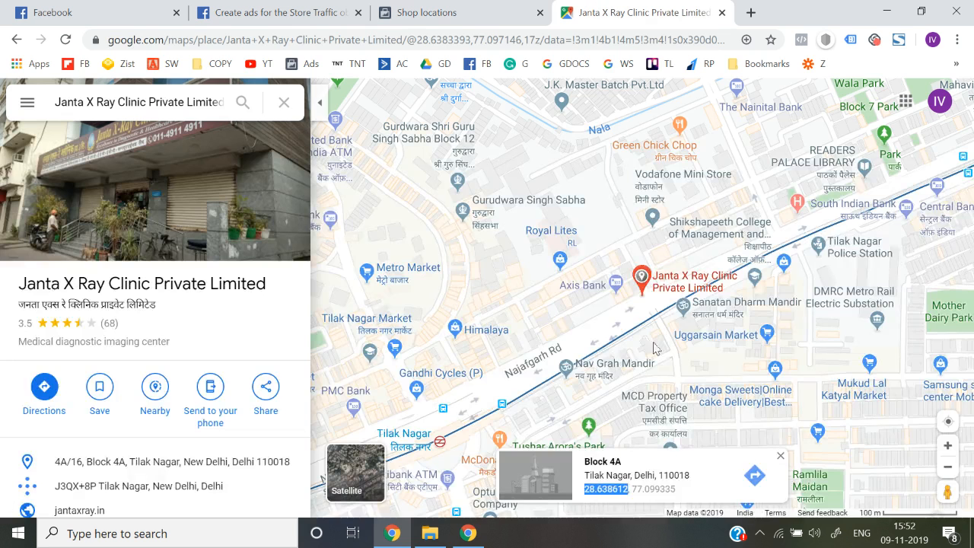
{"action": "left_click", "coordinate": [683, 491]}
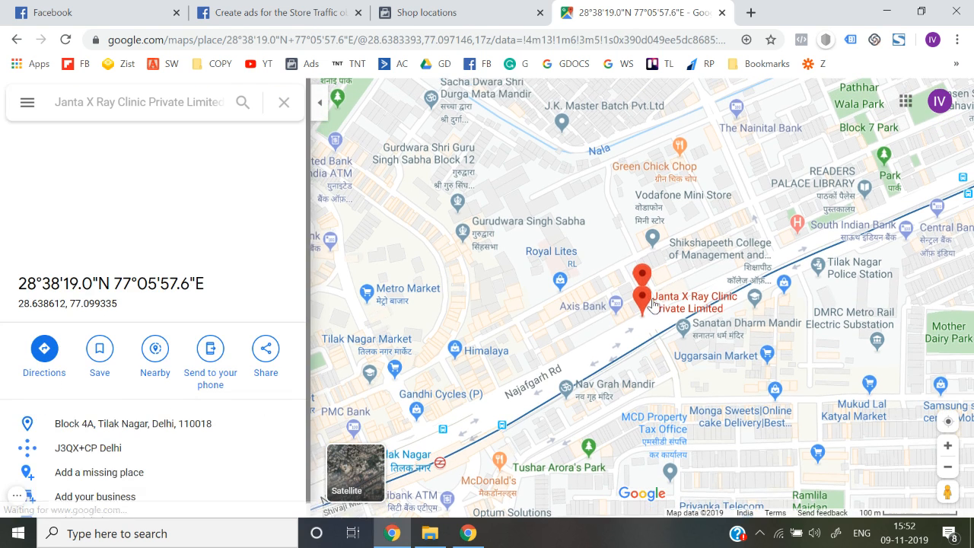
{"action": "right_click", "coordinate": [644, 313]}
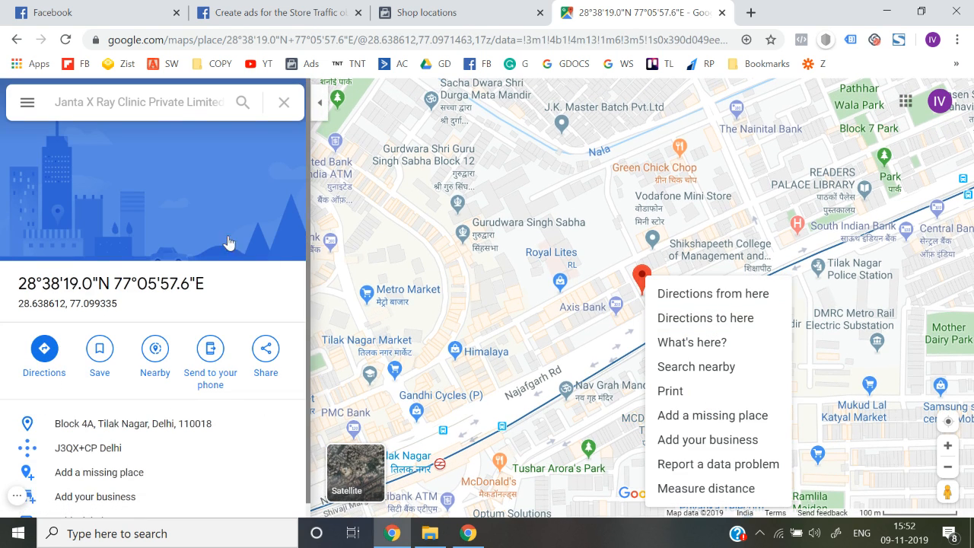
{"action": "left_click", "coordinate": [161, 111]}
Step: Search the clinic at Block 4A, Tilak Nagar again and show its pin's coordinates
{"action": "type", "text": "ian"}
{"action": "triple_click", "coordinate": [161, 111]}
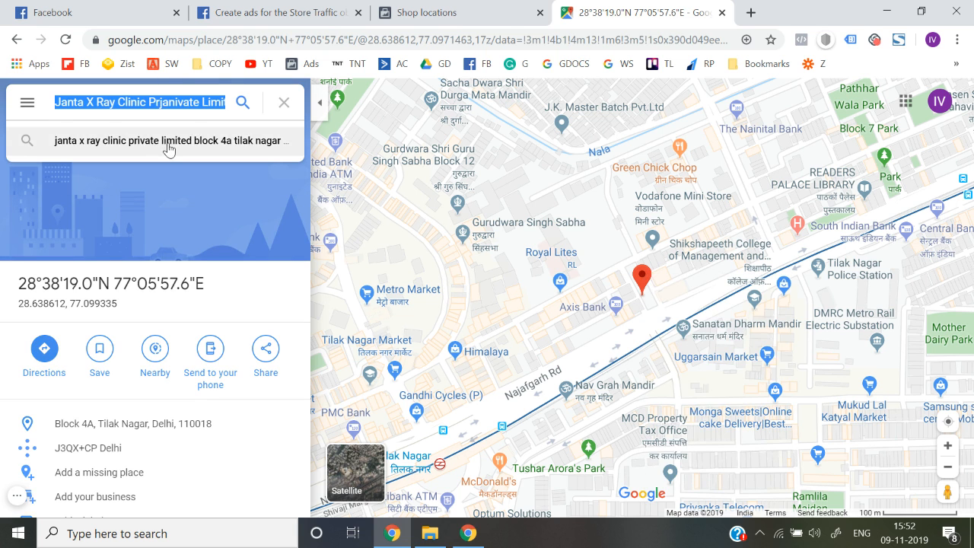
{"action": "left_click", "coordinate": [169, 137]}
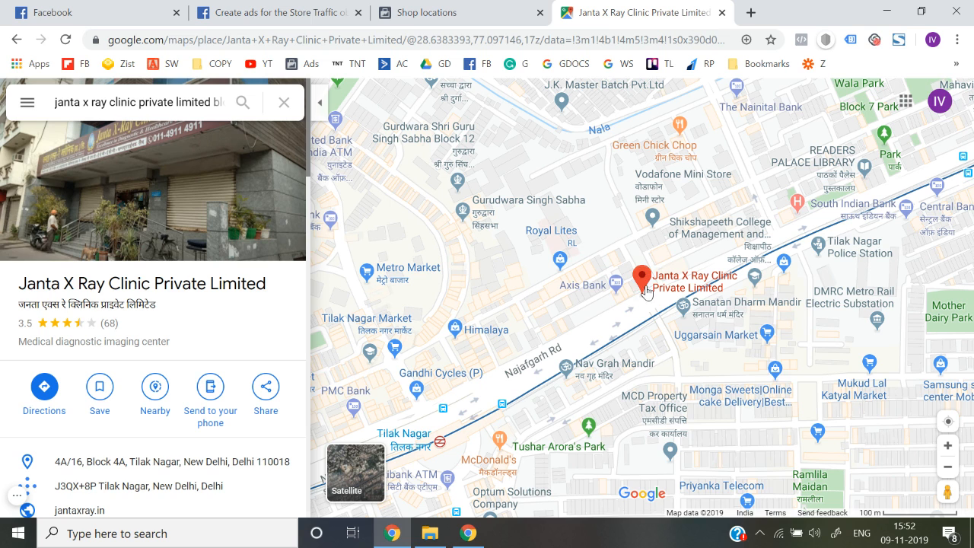
{"action": "right_click", "coordinate": [645, 290]}
{"action": "left_click", "coordinate": [700, 354]}
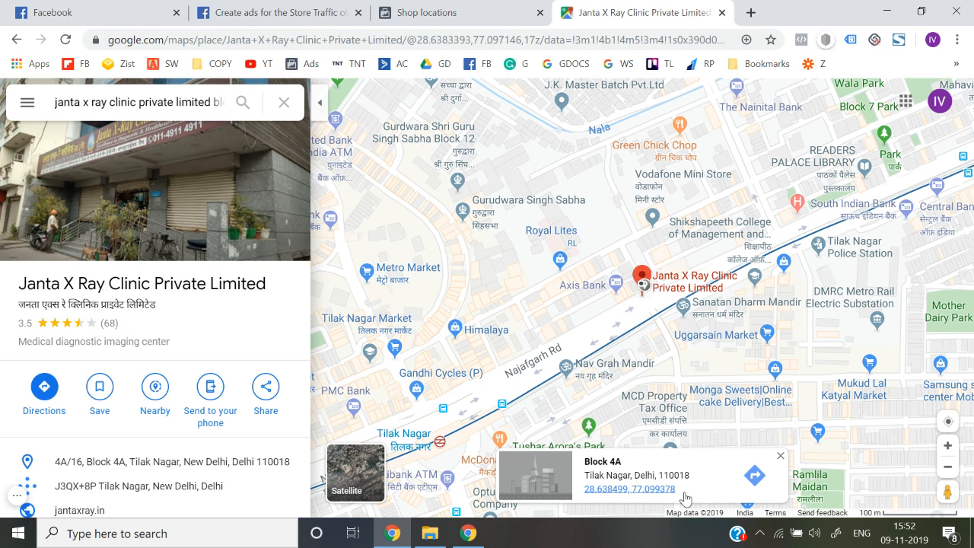
{"action": "left_click", "coordinate": [636, 491]}
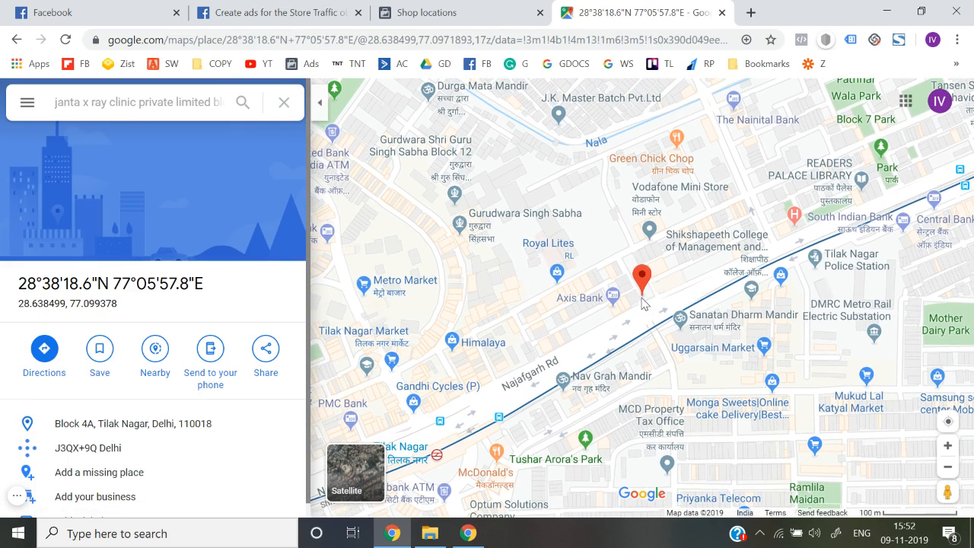
{"action": "left_click", "coordinate": [12, 39]}
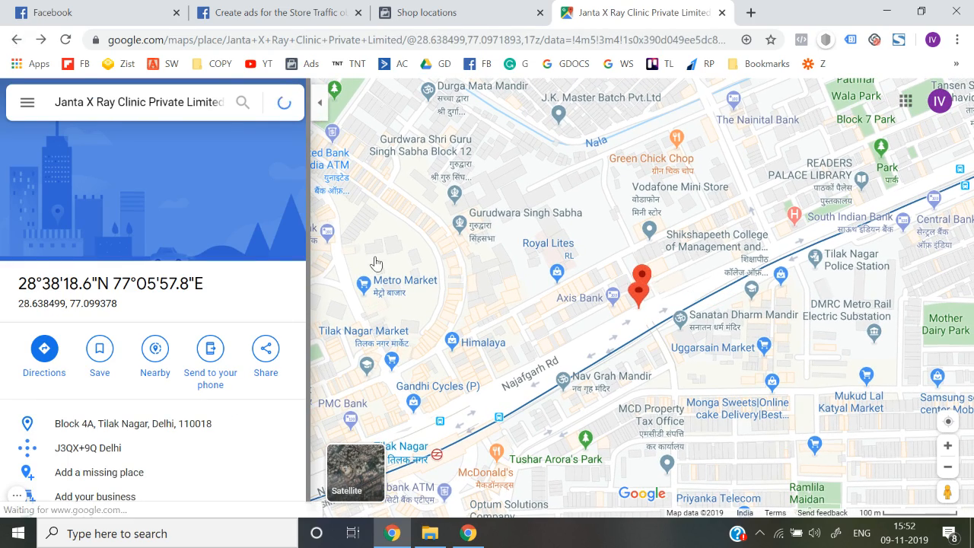
{"action": "right_click", "coordinate": [643, 291]}
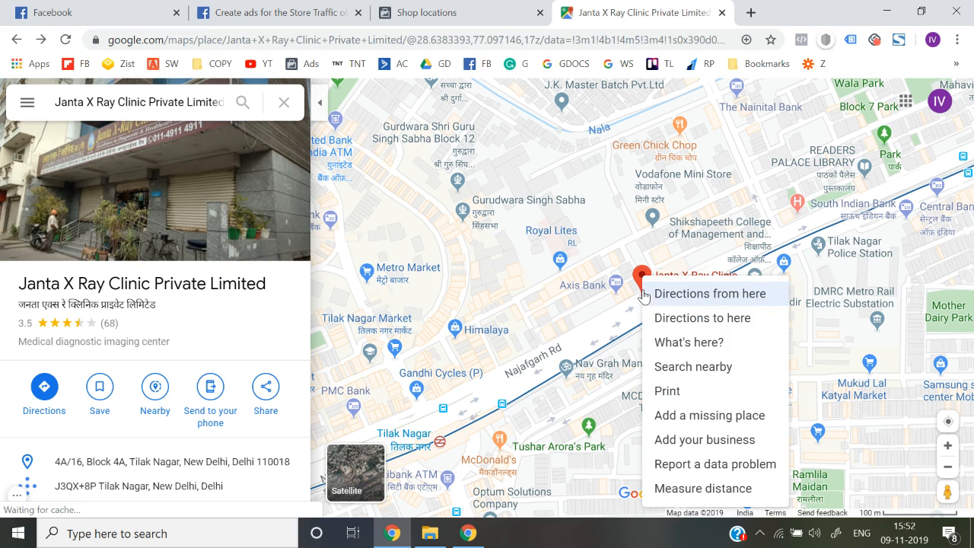
{"action": "left_click", "coordinate": [688, 342]}
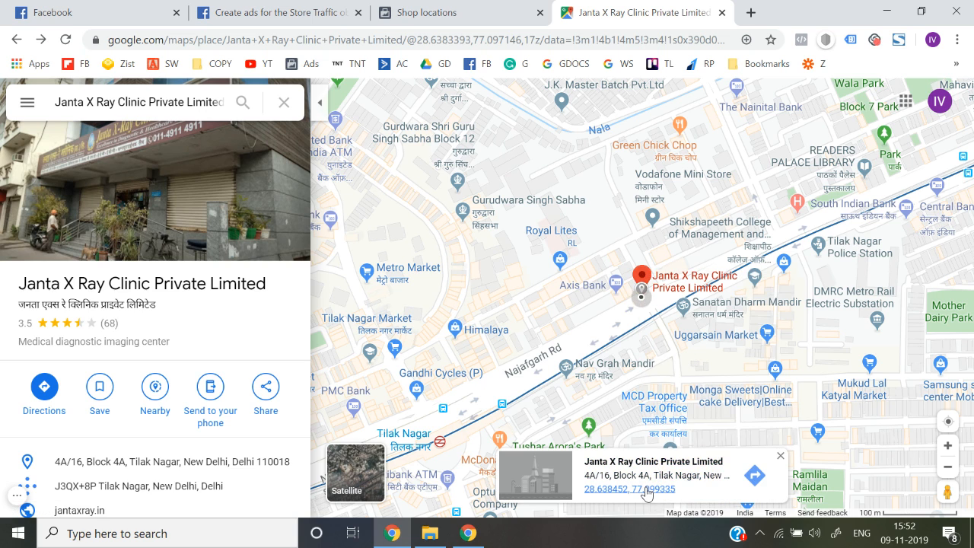
Step: Copy the longitude 77.099335 and select the old Longitude 77.08432 in the shop form
{"action": "right_click", "coordinate": [644, 282]}
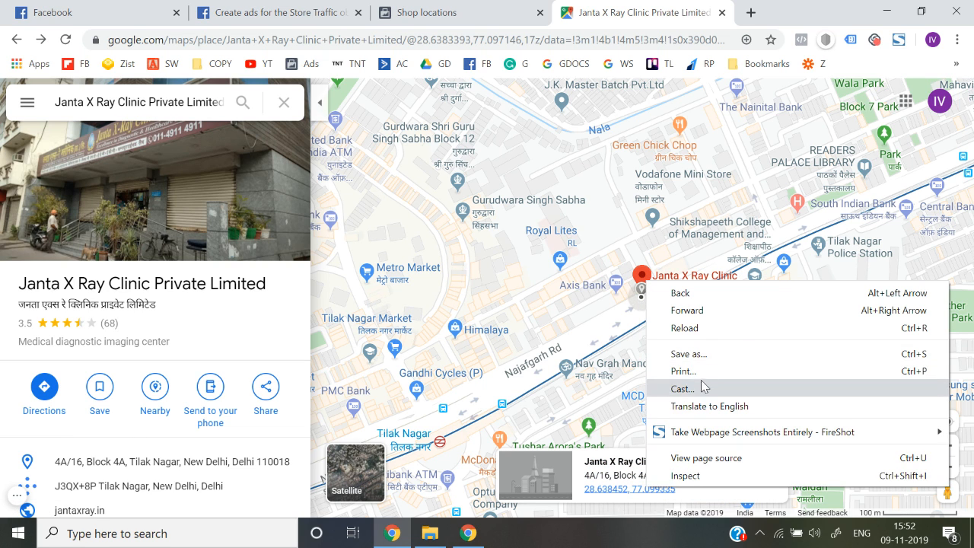
{"action": "left_click", "coordinate": [572, 458]}
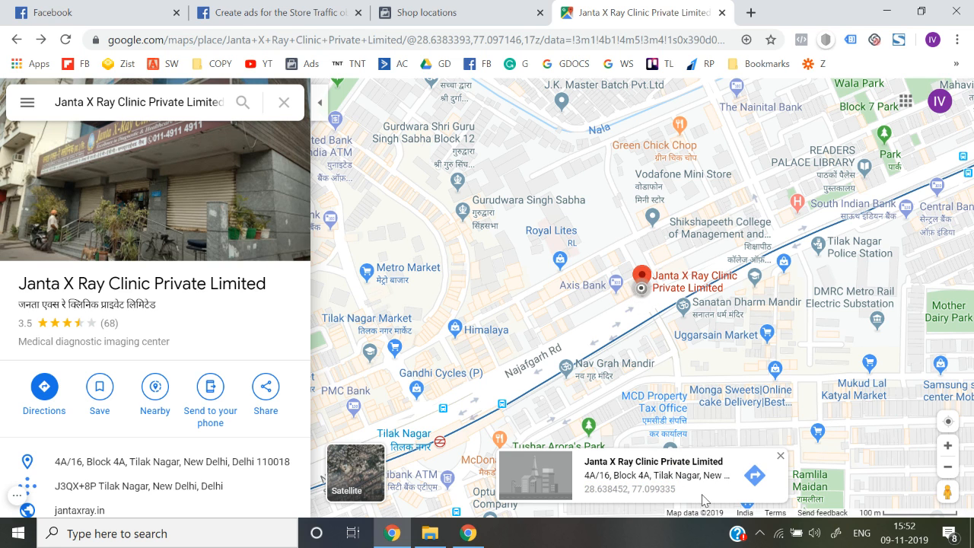
{"action": "left_click_drag", "start_coordinate": [676, 490], "coordinate": [634, 494]}
{"action": "key", "text": "ctrl+c"}
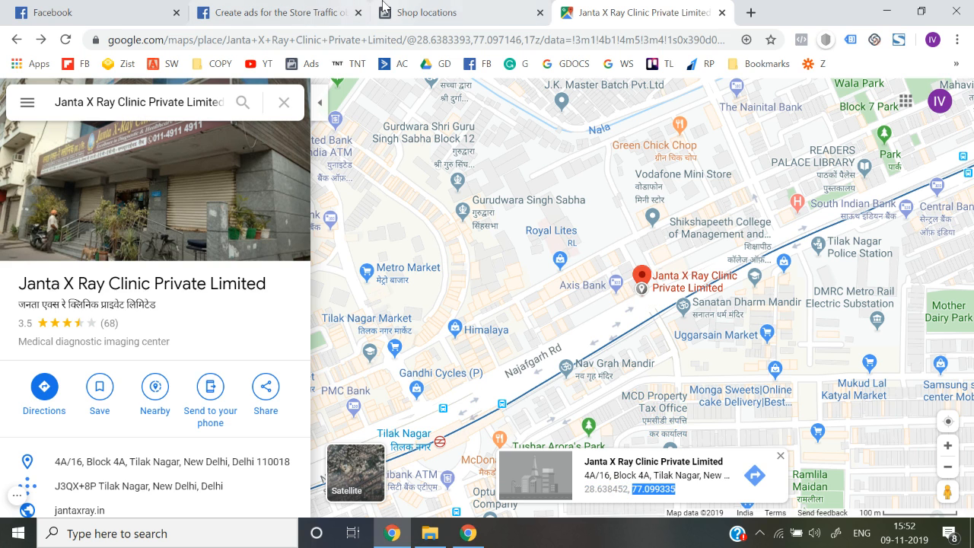
{"action": "left_click", "coordinate": [427, 13]}
{"action": "double_click", "coordinate": [527, 278]}
Step: Set the shop's Longitude to 77.099335 and fill in the Page username
{"action": "key", "text": "BackSpace"}
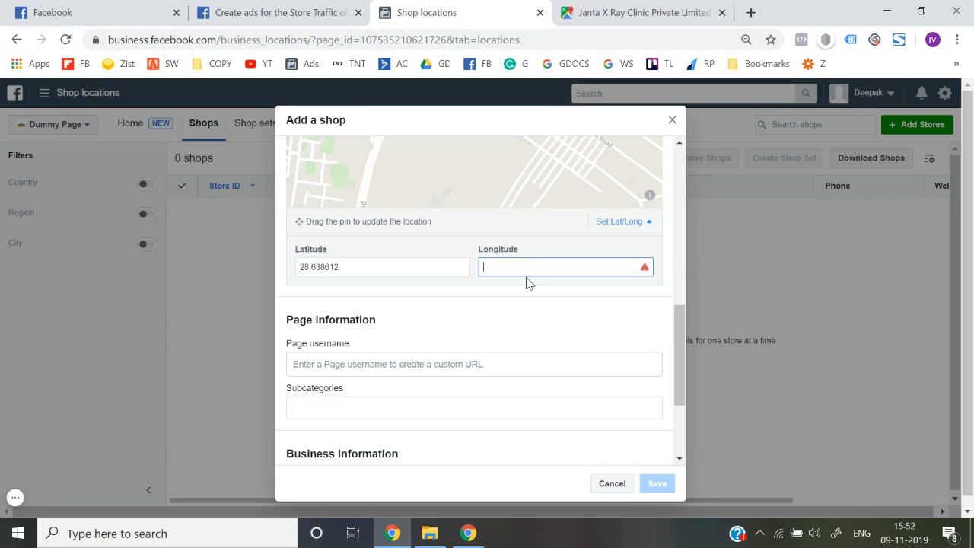
{"action": "key", "text": "ctrl+v"}
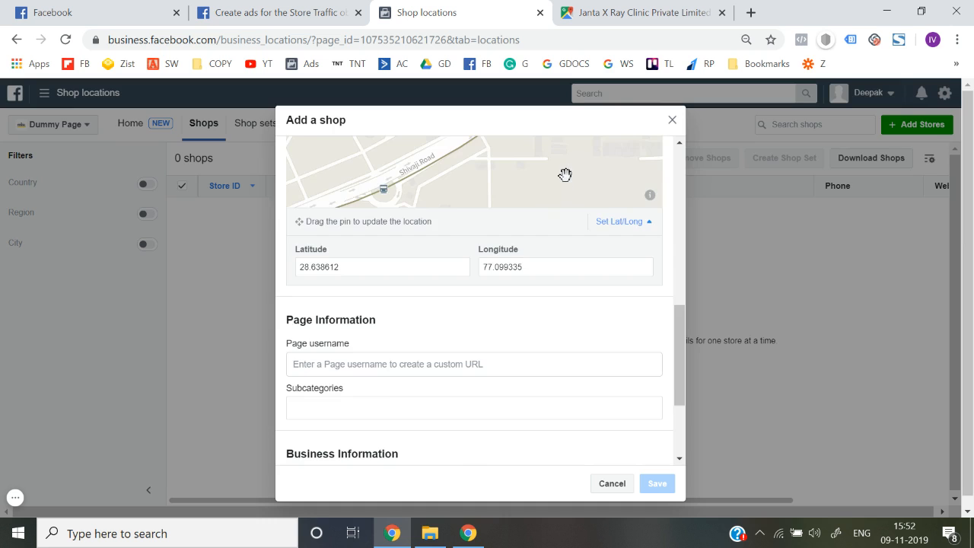
{"action": "scroll", "coordinate": [565, 175], "scroll_direction": "up", "scroll_amount": 2}
{"action": "scroll", "coordinate": [472, 235], "scroll_direction": "down", "scroll_amount": 3}
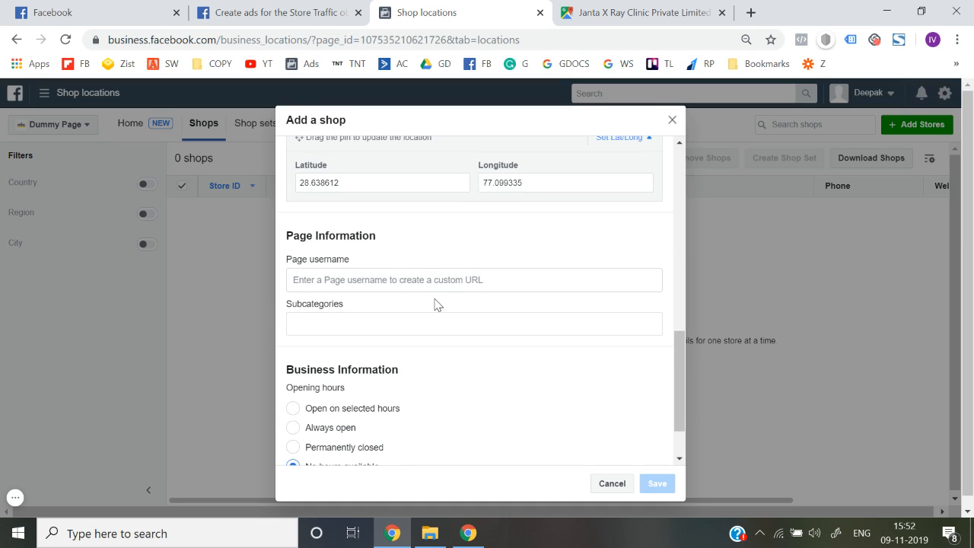
{"action": "left_click", "coordinate": [384, 278]}
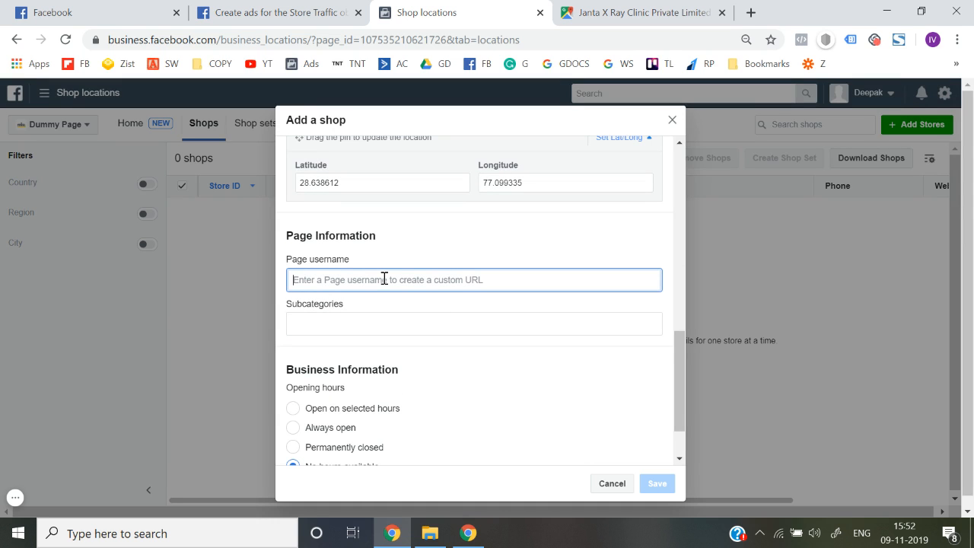
{"action": "type", "text": "jxrayya"}
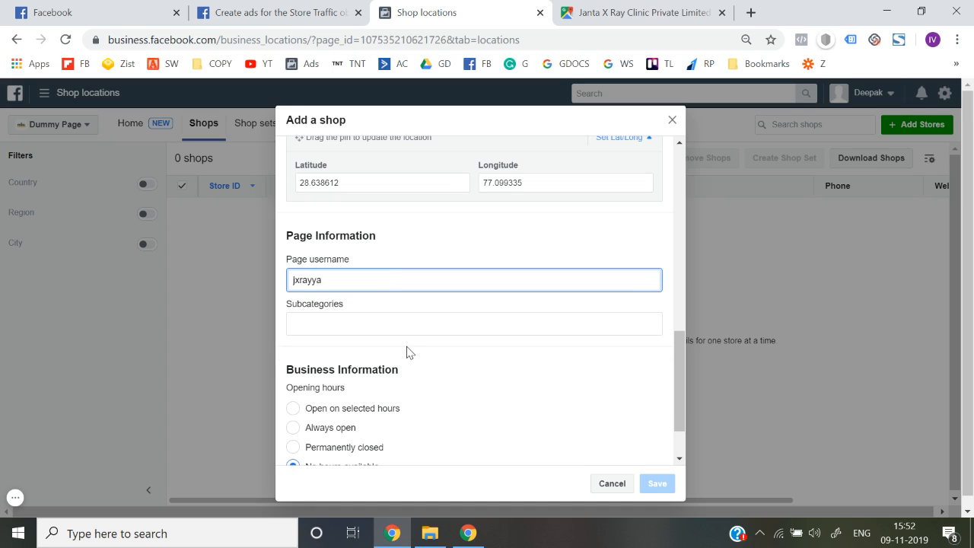
{"action": "scroll", "coordinate": [407, 351], "scroll_direction": "down", "scroll_amount": 1}
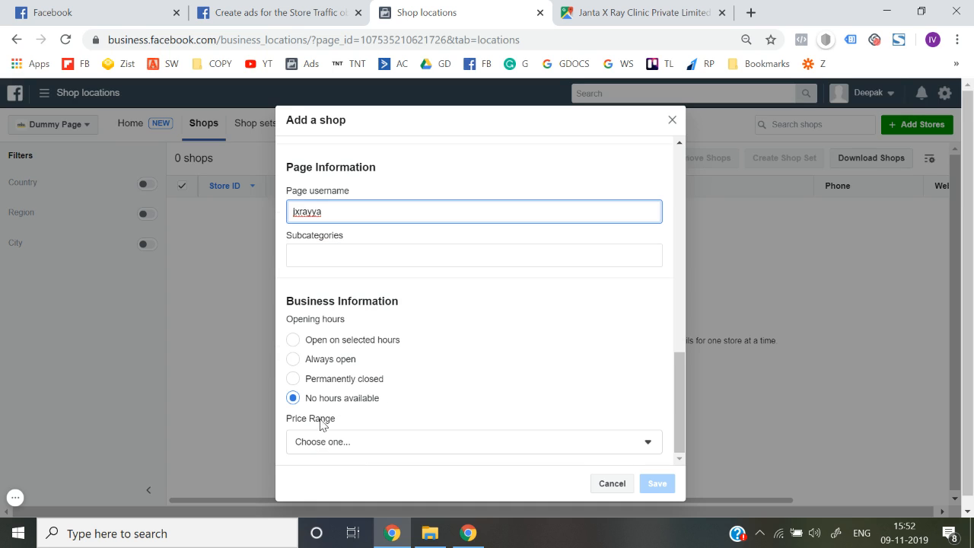
Step: Mark the shop as always open and set its price range to Unspecified
{"action": "left_click", "coordinate": [364, 346]}
{"action": "scroll", "coordinate": [364, 344], "scroll_direction": "down", "scroll_amount": 2}
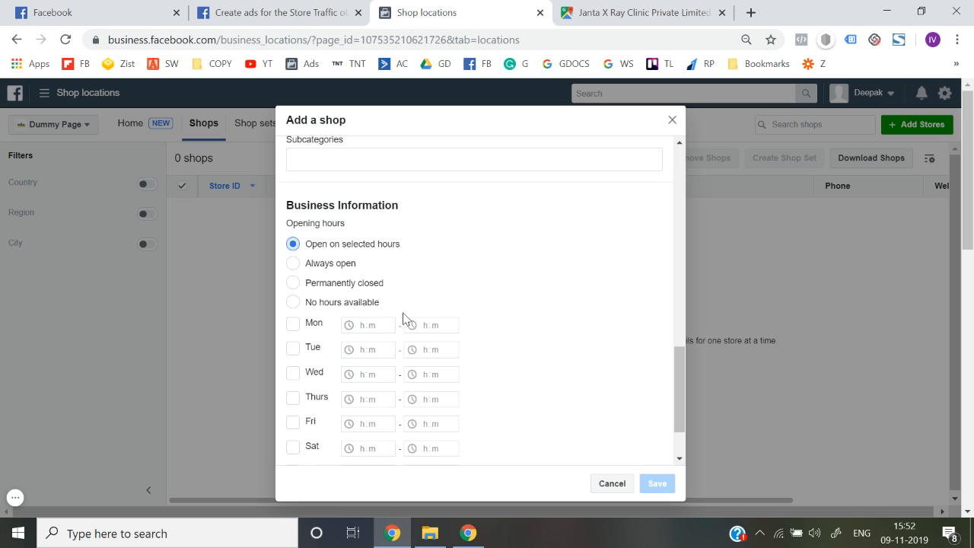
{"action": "scroll", "coordinate": [411, 384], "scroll_direction": "down", "scroll_amount": 1}
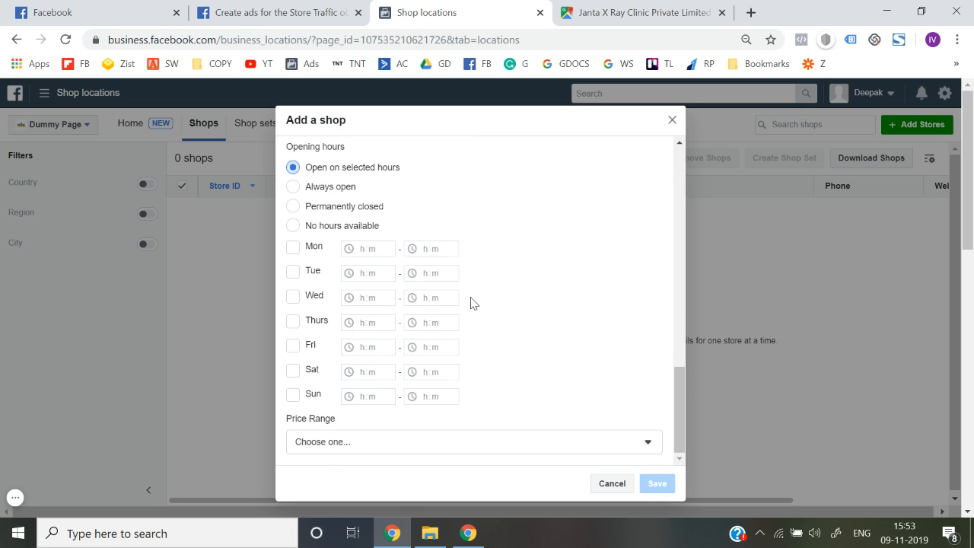
{"action": "scroll", "coordinate": [470, 303], "scroll_direction": "up", "scroll_amount": 1}
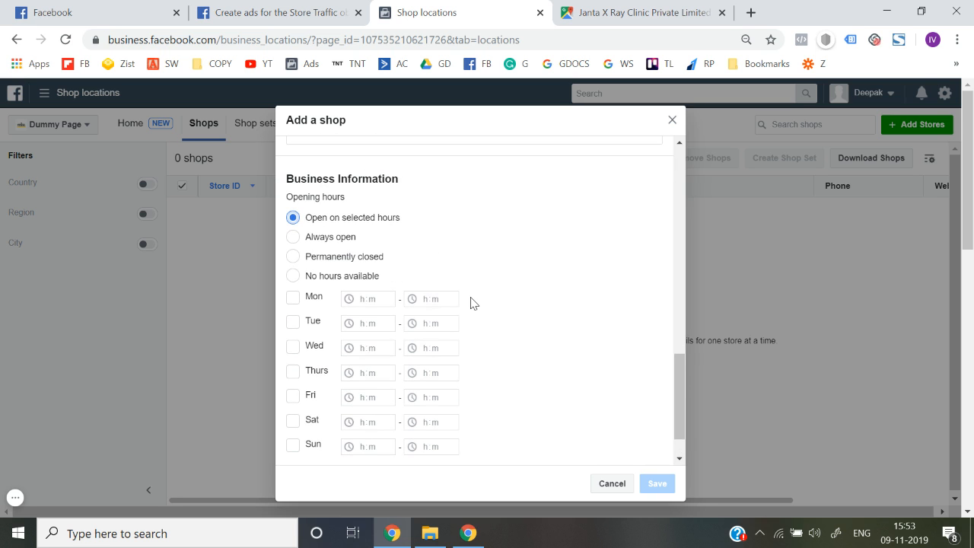
{"action": "left_click", "coordinate": [296, 239]}
{"action": "left_click", "coordinate": [400, 439]}
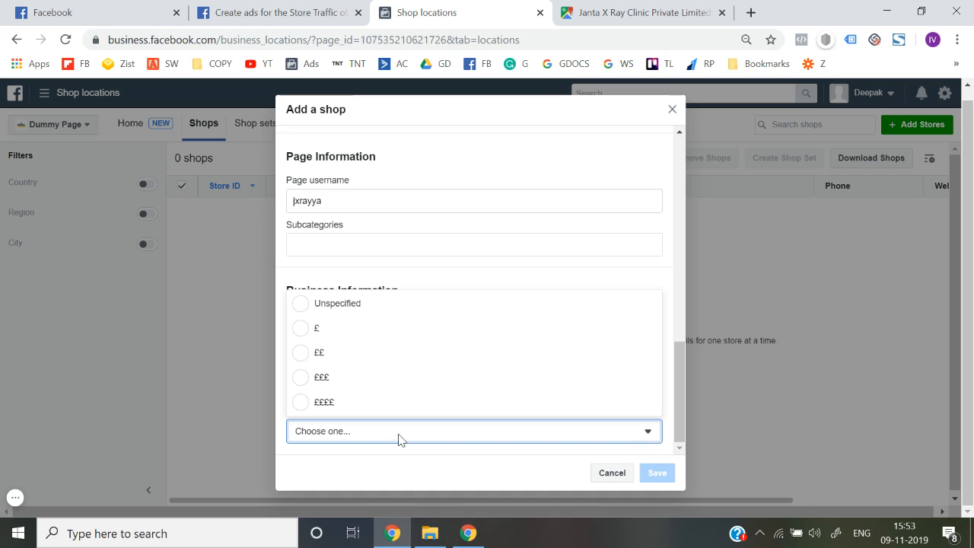
{"action": "left_click", "coordinate": [372, 310]}
{"action": "left_click", "coordinate": [584, 398]}
{"action": "scroll", "coordinate": [554, 370], "scroll_direction": "up", "scroll_amount": 8}
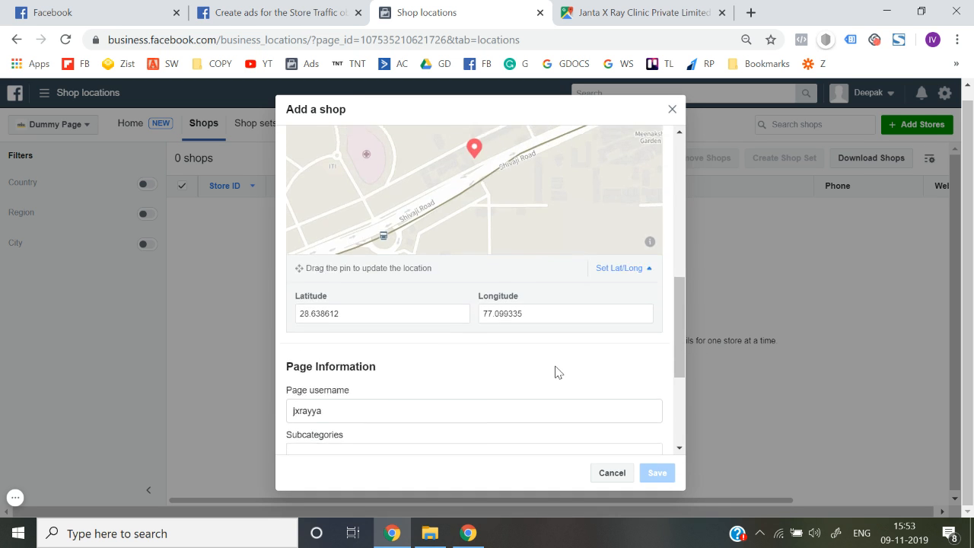
{"action": "scroll", "coordinate": [554, 370], "scroll_direction": "down", "scroll_amount": 8}
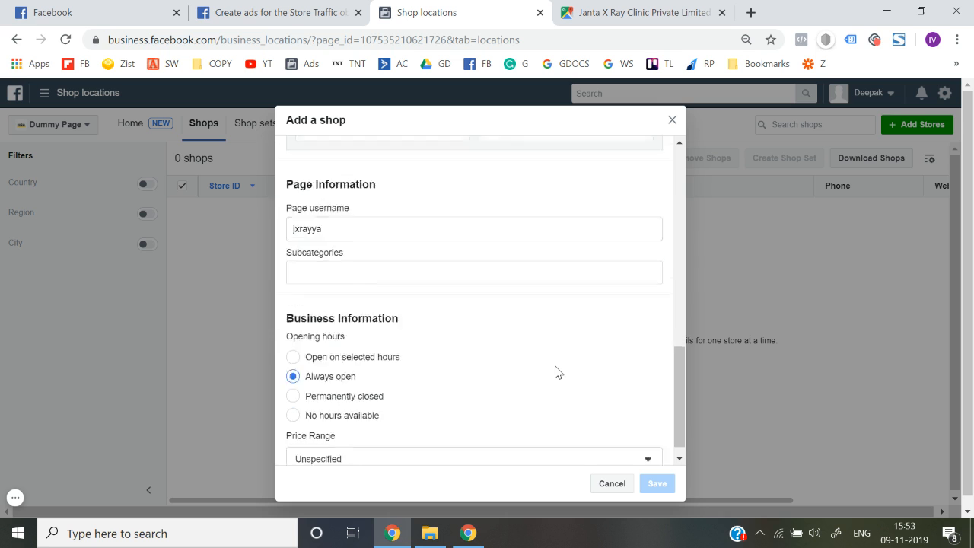
Step: Choose 'Apparel and clothing' as the shop's subcategory via the 'clo' search
{"action": "left_click", "coordinate": [351, 257]}
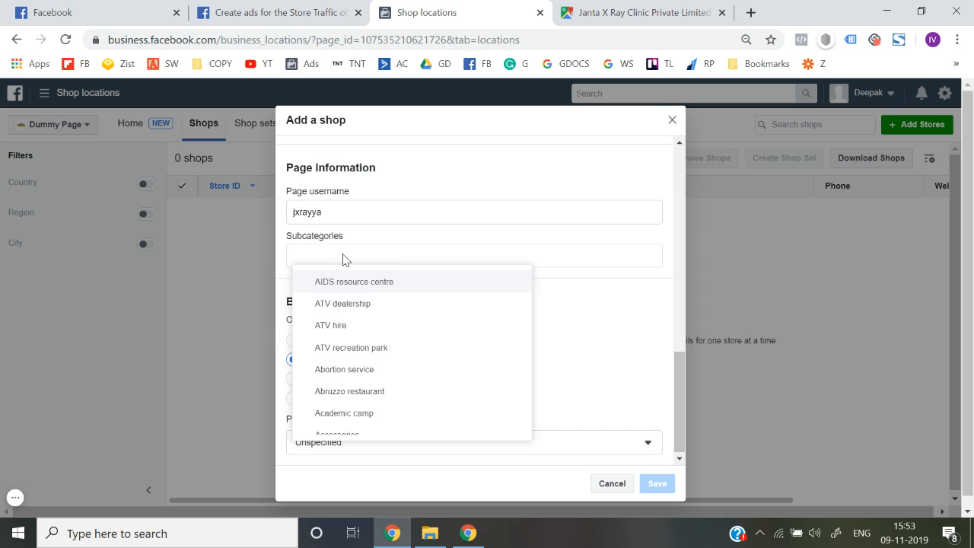
{"action": "type", "text": "dial"}
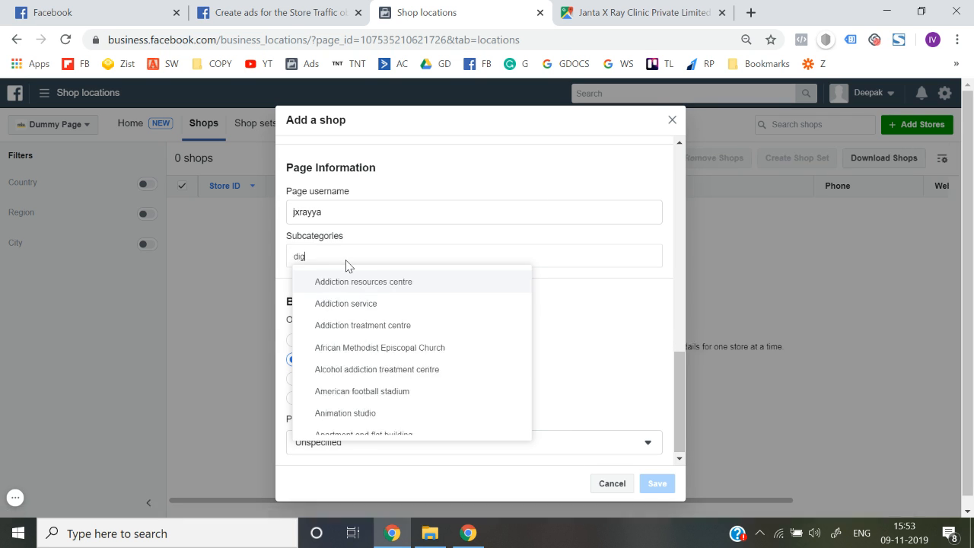
{"action": "key", "text": "BackSpace"}
{"action": "key", "text": "BackSpace"}
{"action": "key", "text": "BackSpace"}
{"action": "key", "text": "BackSpace"}
{"action": "type", "text": "clo"}
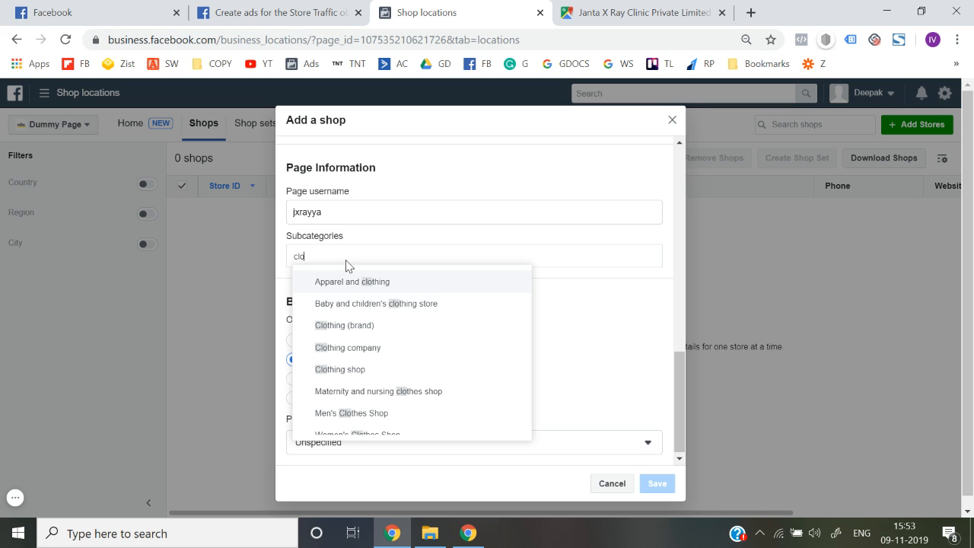
{"action": "left_click", "coordinate": [352, 282]}
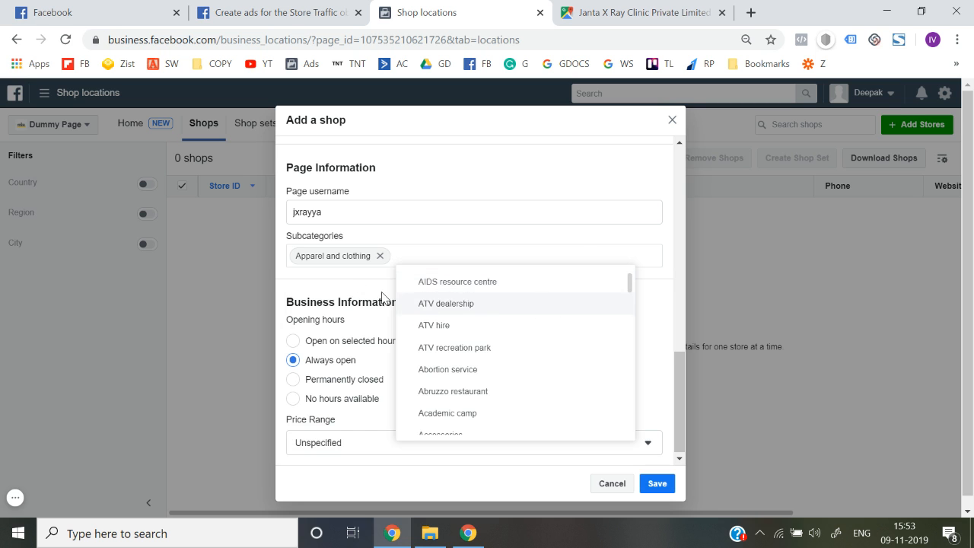
{"action": "left_click", "coordinate": [381, 297]}
Step: Save the Tilak Nagar shop and check its published row in the Shops table
{"action": "left_click", "coordinate": [656, 483]}
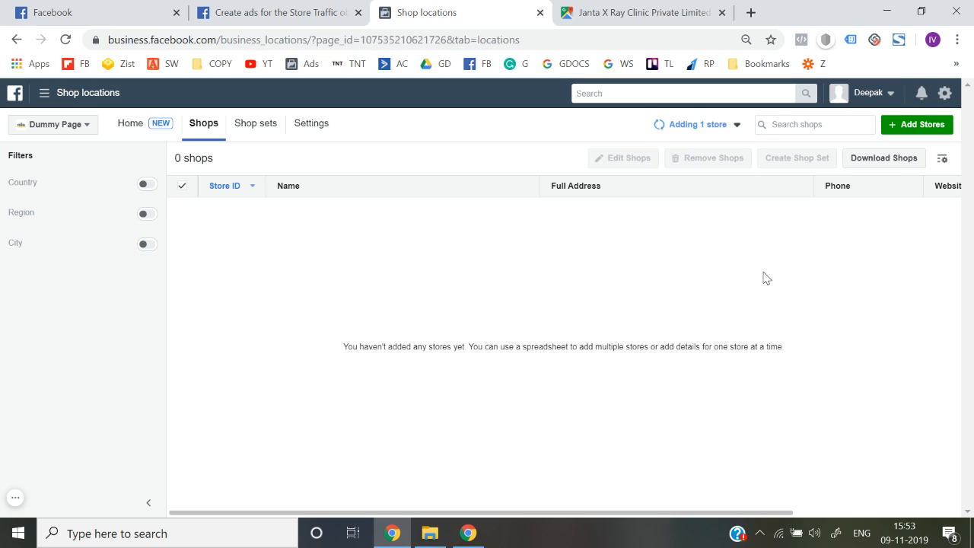
{"action": "scroll", "coordinate": [766, 278], "scroll_direction": "right", "scroll_amount": 5}
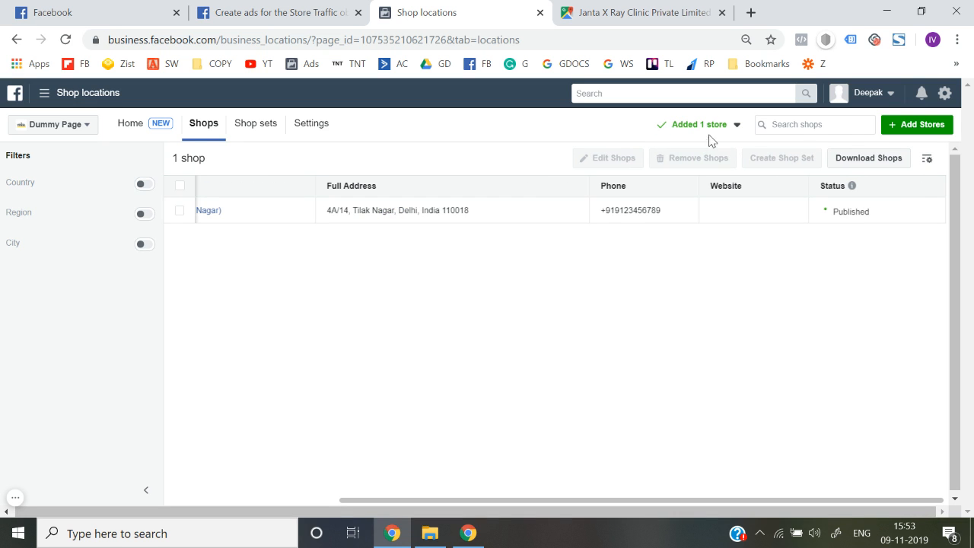
{"action": "scroll", "coordinate": [586, 294], "scroll_direction": "left", "scroll_amount": 5}
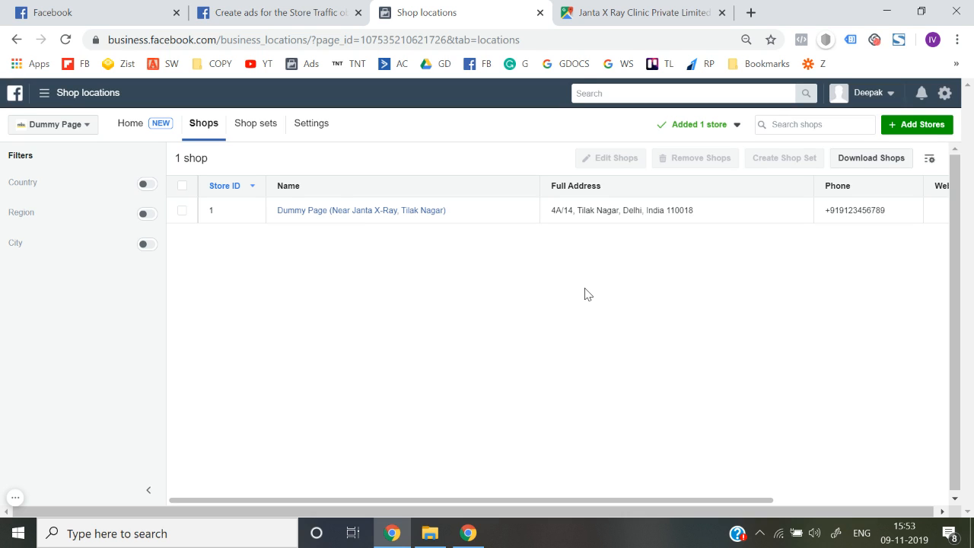
Step: Start a new shop set and add the Tilak Nagar shop under India > Delhi > Delhi
{"action": "left_click", "coordinate": [255, 129]}
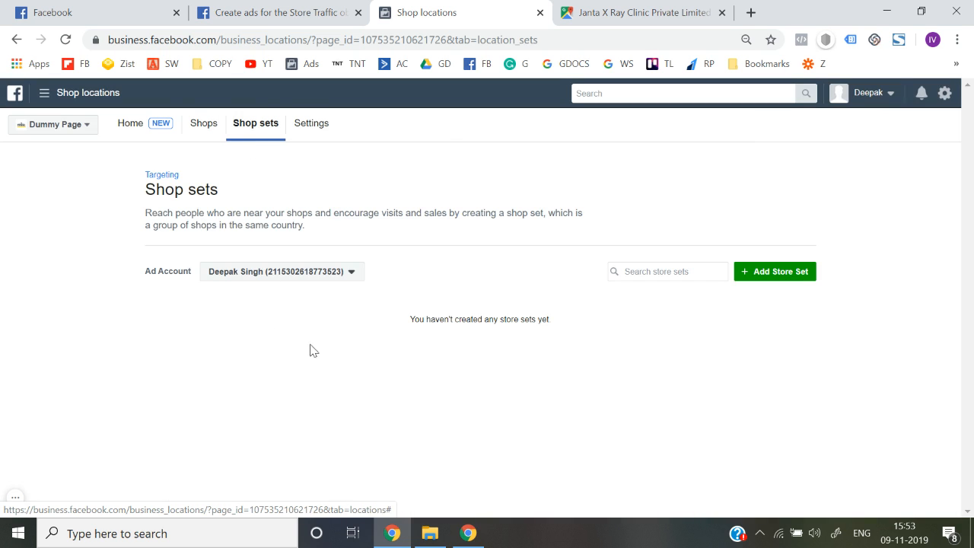
{"action": "left_click", "coordinate": [771, 272]}
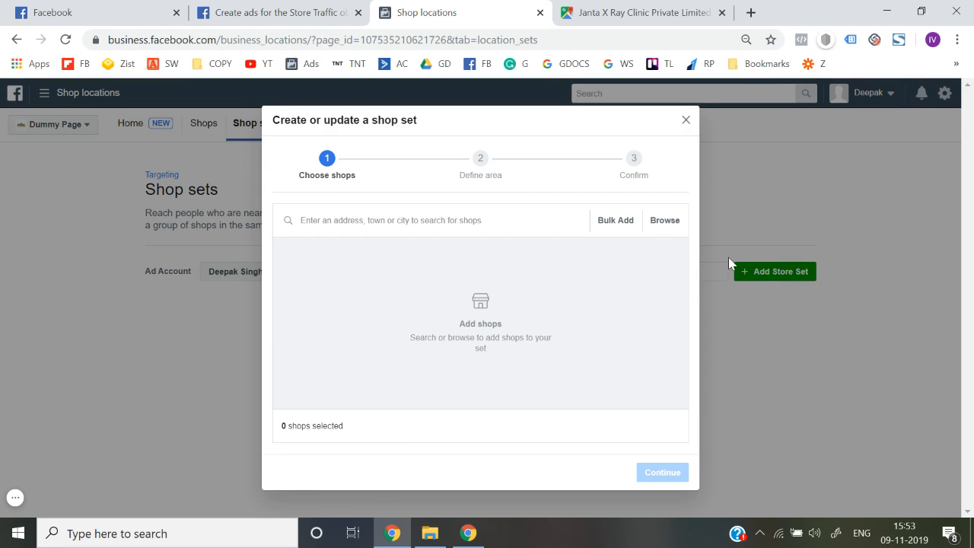
{"action": "left_click", "coordinate": [677, 224]}
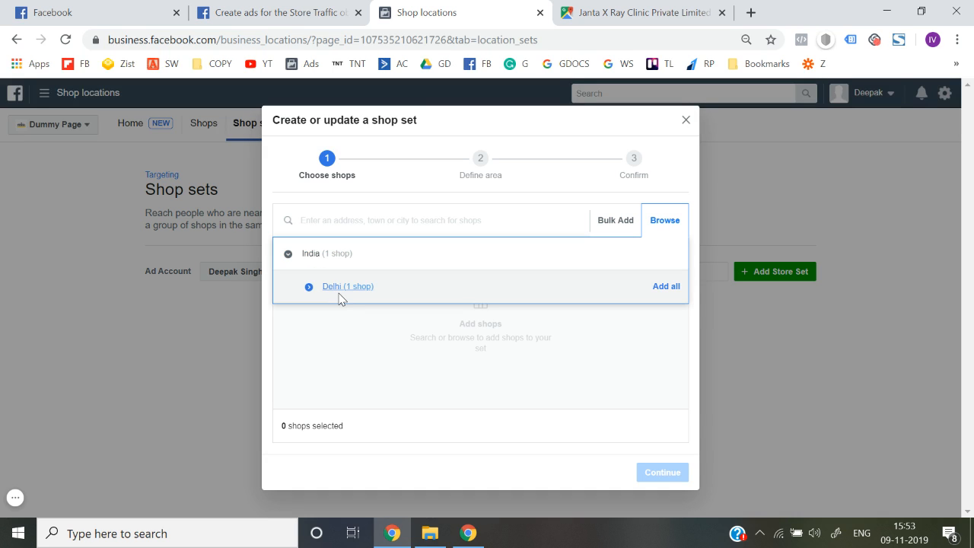
{"action": "left_click", "coordinate": [338, 288]}
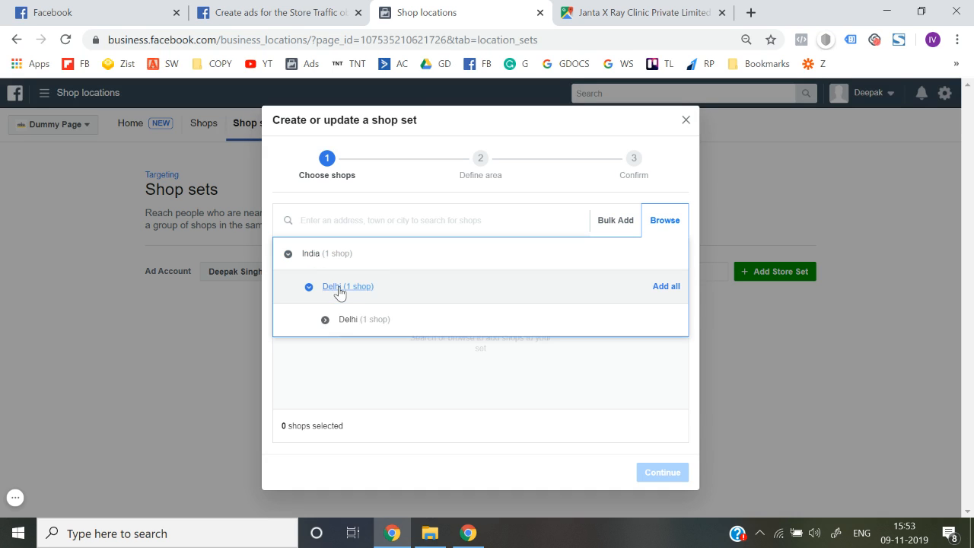
{"action": "left_click", "coordinate": [359, 324]}
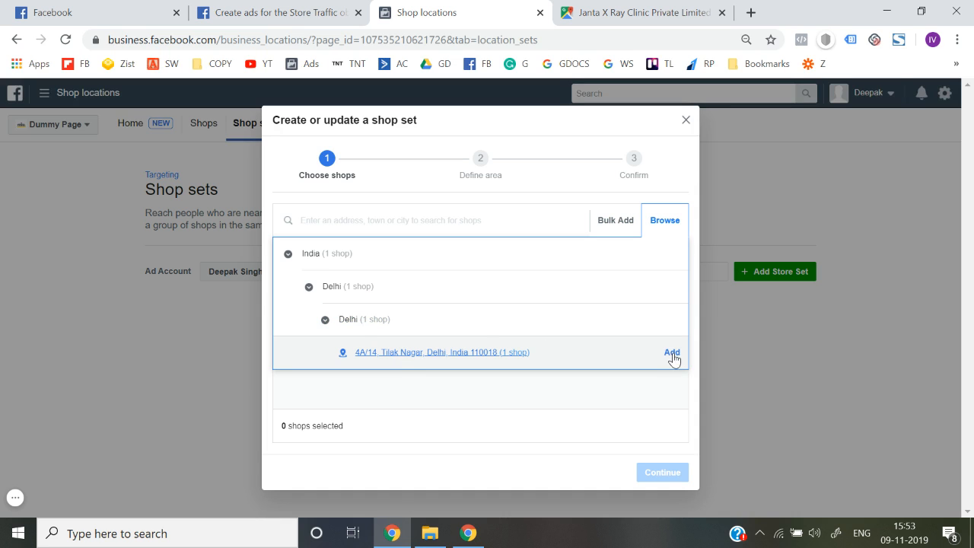
{"action": "left_click", "coordinate": [672, 353]}
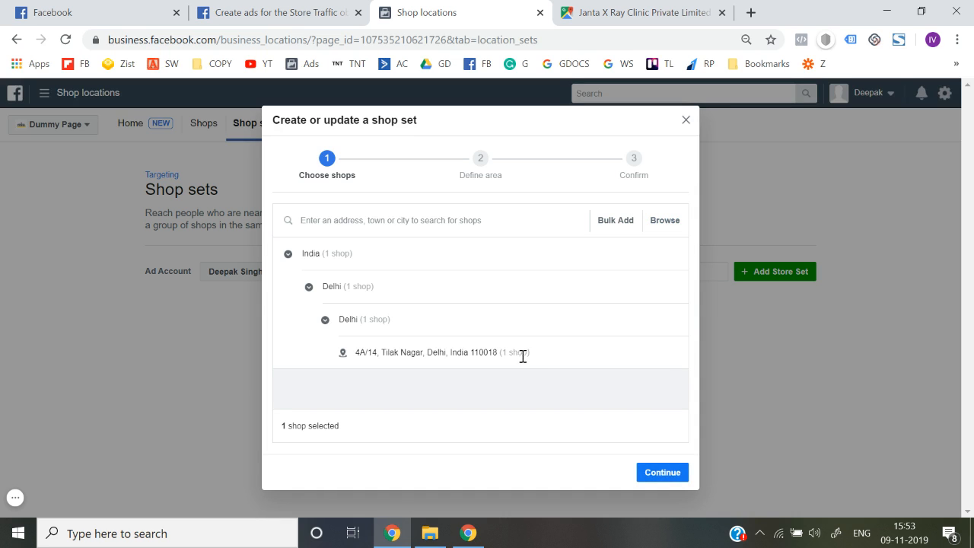
Step: Set the shop set's targeting area to a fixed 5 kilometre radius
{"action": "left_click", "coordinate": [667, 476]}
{"action": "scroll", "coordinate": [446, 407], "scroll_direction": "down", "scroll_amount": 1}
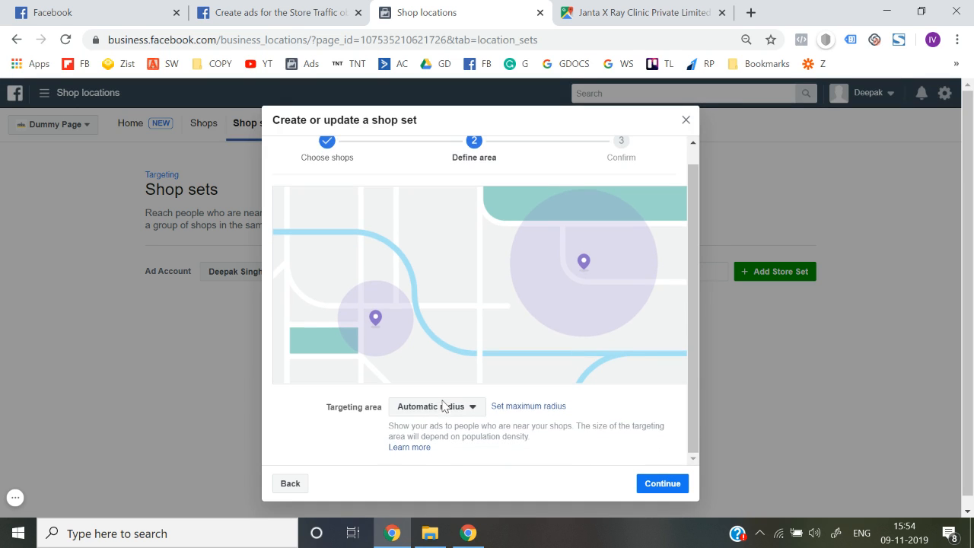
{"action": "left_click", "coordinate": [427, 410]}
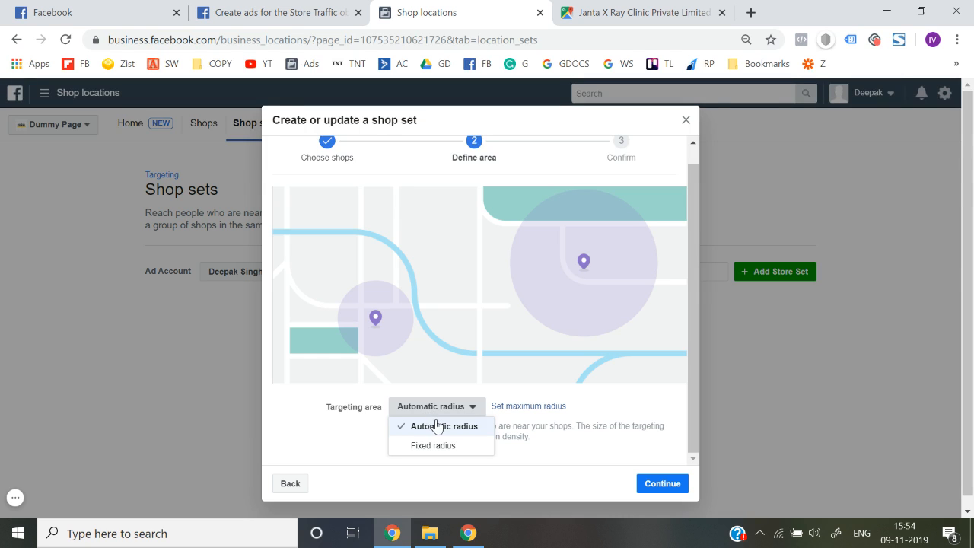
{"action": "left_click", "coordinate": [435, 426]}
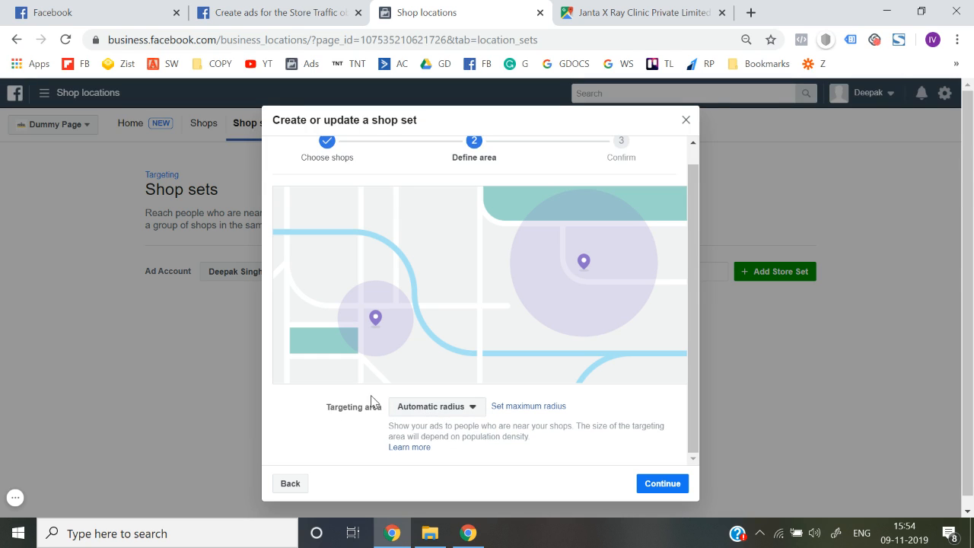
{"action": "left_click", "coordinate": [437, 412]}
{"action": "left_click", "coordinate": [435, 445]}
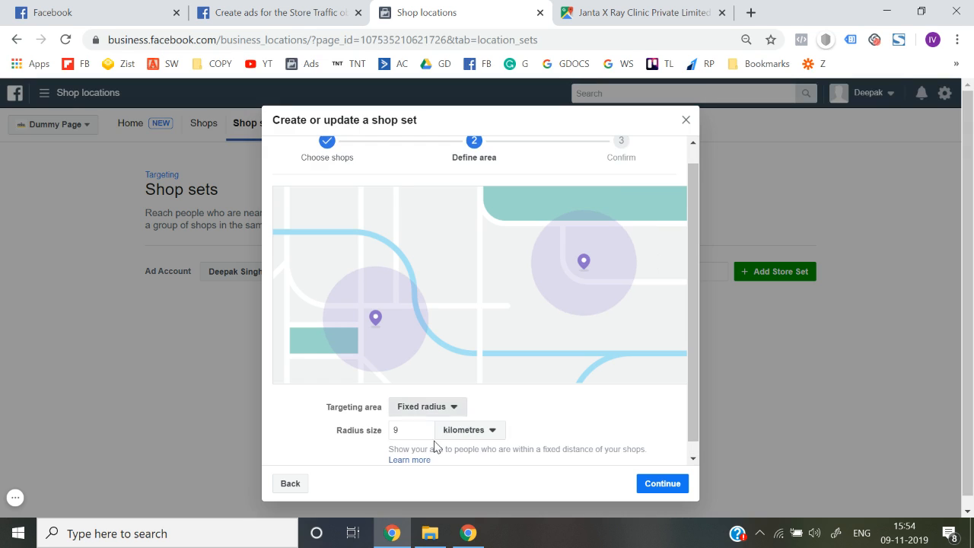
{"action": "left_click", "coordinate": [414, 420]}
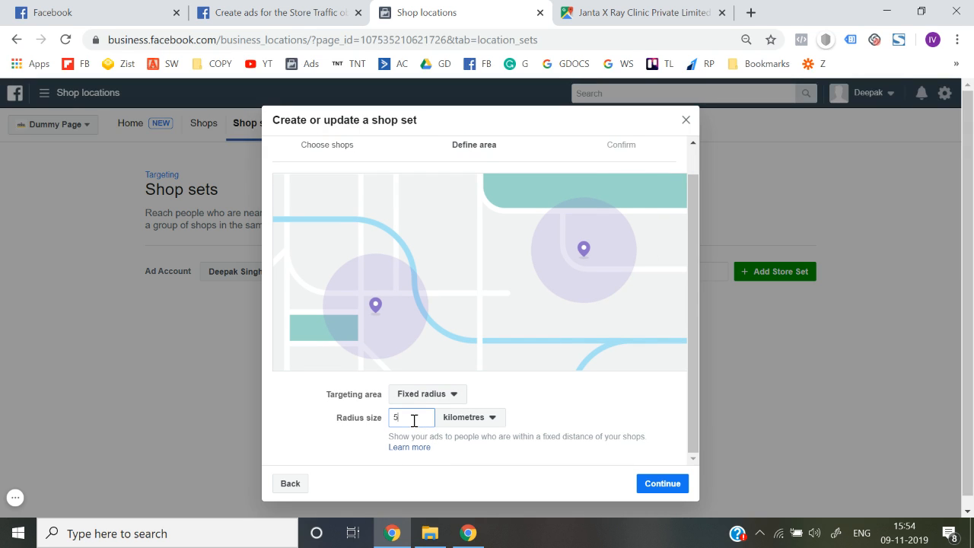
{"action": "left_click", "coordinate": [320, 411]}
Step: Name the shop set '5KM radius Tilak Nagar' and create it
{"action": "left_click", "coordinate": [668, 479]}
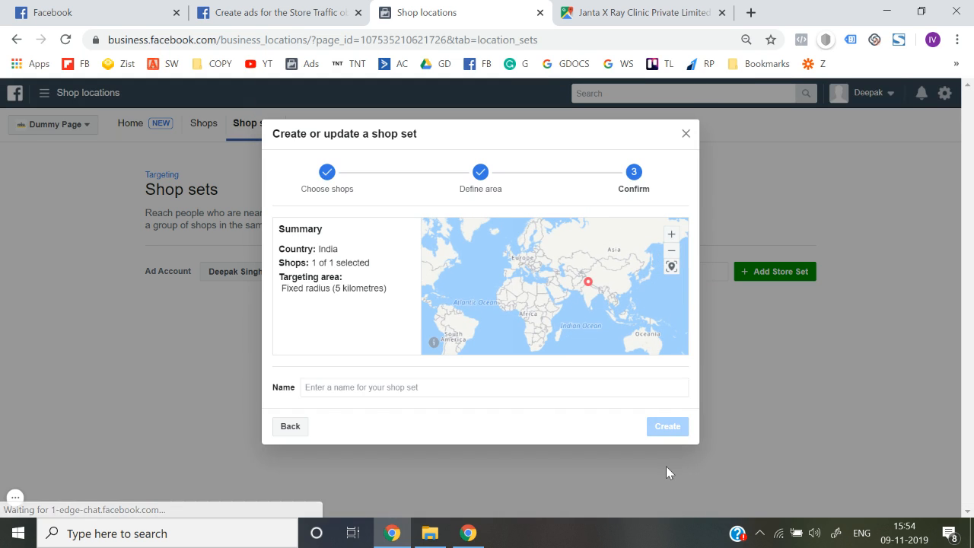
{"action": "left_click", "coordinate": [414, 387]}
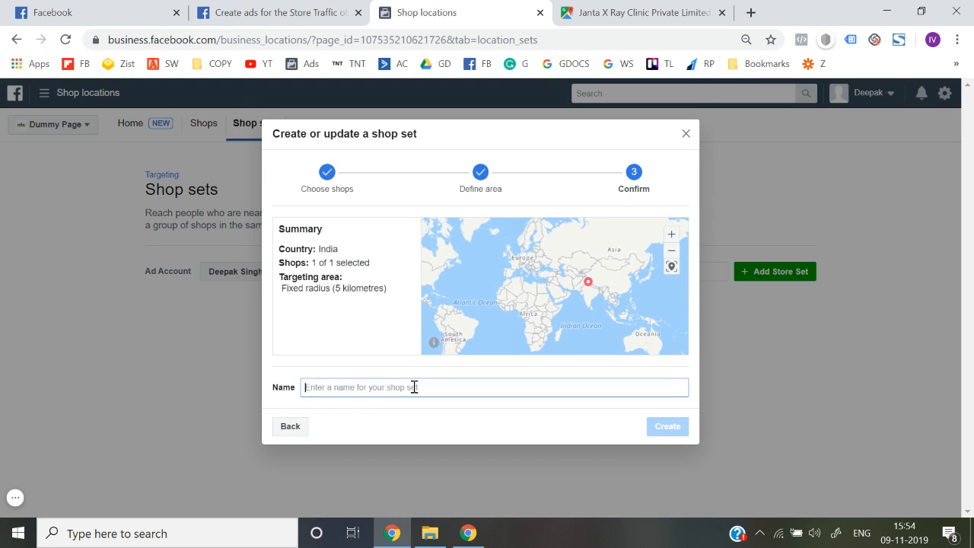
{"action": "type", "text": "5K"}
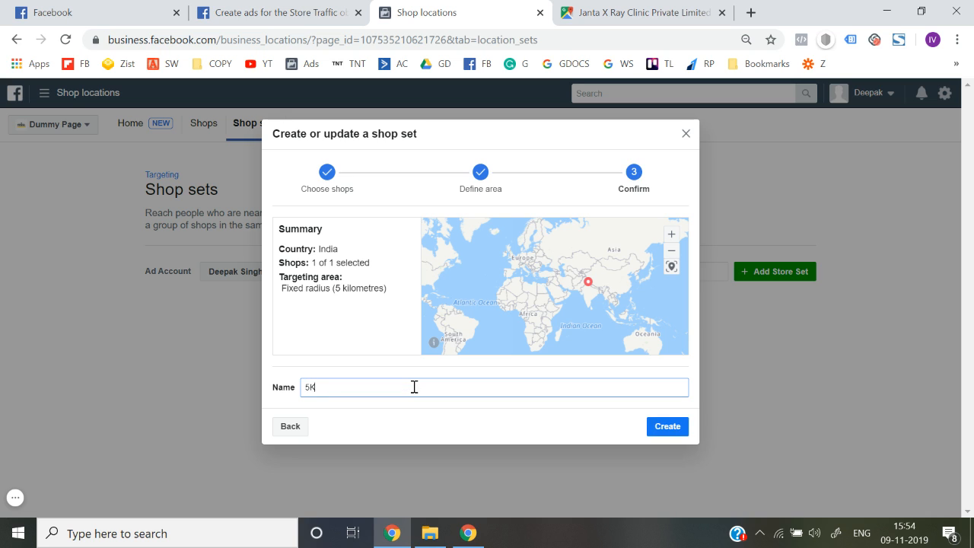
{"action": "type", "text": "M radius T"}
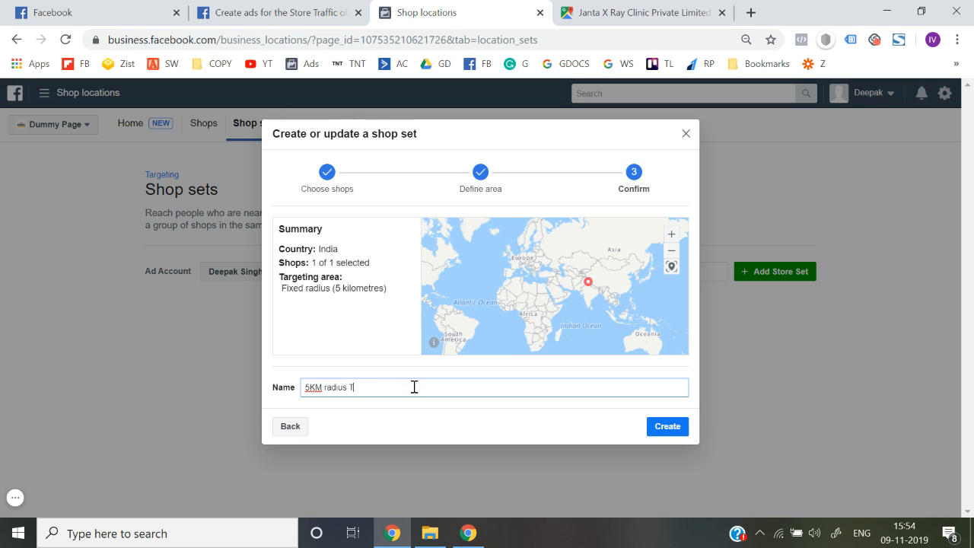
{"action": "type", "text": "ilak Nagar"}
{"action": "left_click", "coordinate": [659, 426]}
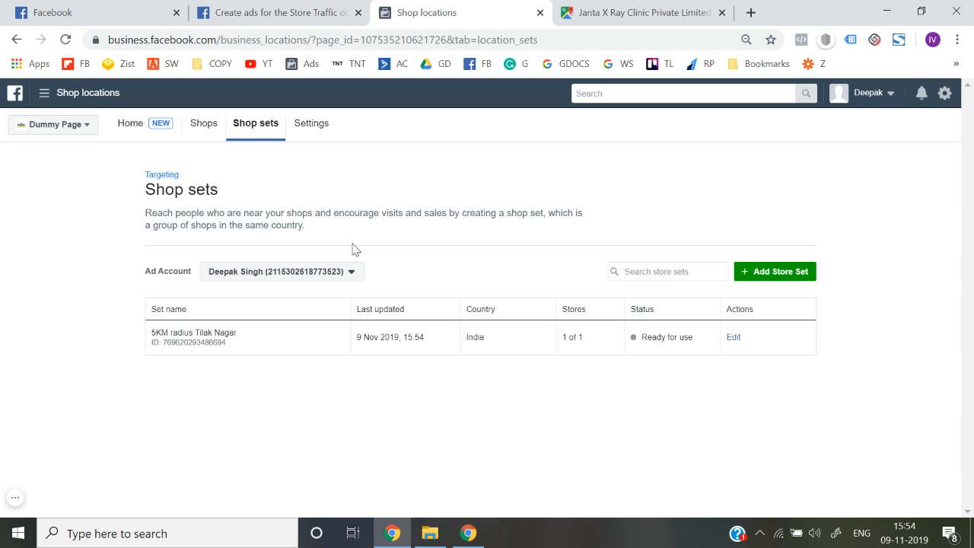
Step: From Ads Manager, create a new campaign with the Store Traffic objective
{"action": "left_click", "coordinate": [44, 92]}
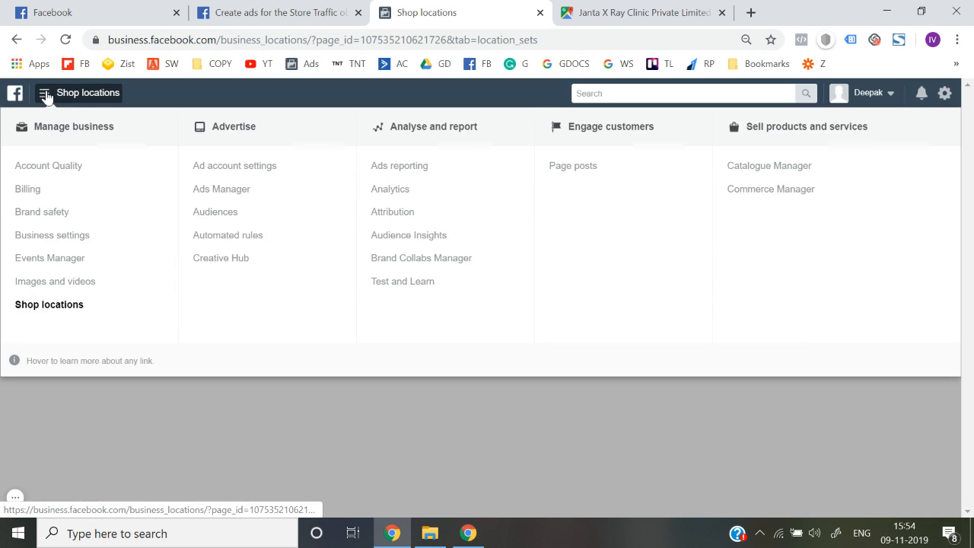
{"action": "left_click", "coordinate": [215, 193]}
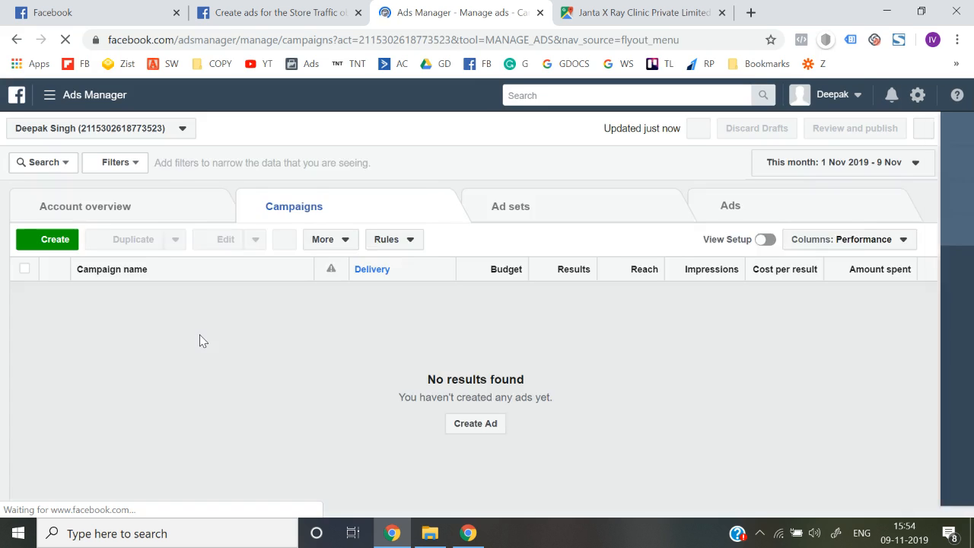
{"action": "left_click", "coordinate": [50, 246]}
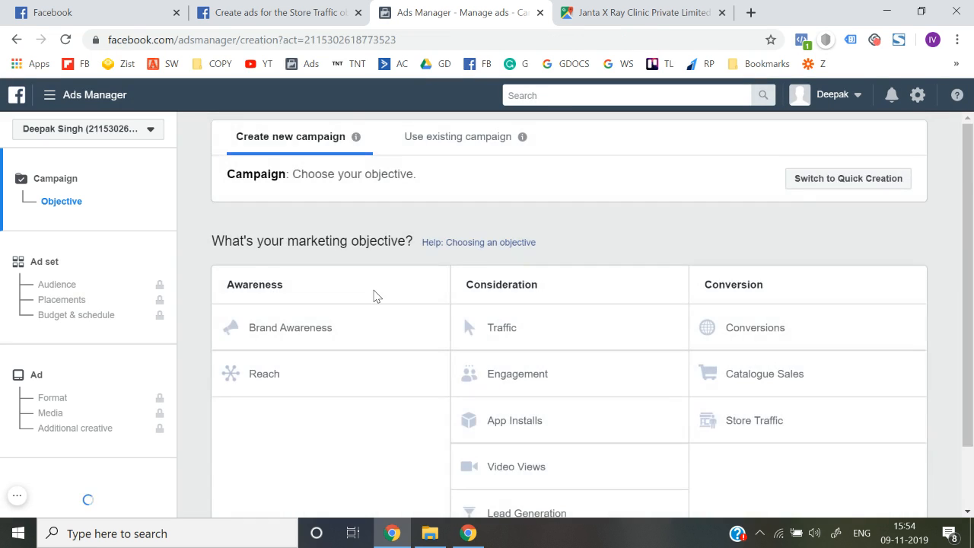
{"action": "scroll", "coordinate": [373, 293], "scroll_direction": "down", "scroll_amount": 1}
{"action": "left_click", "coordinate": [772, 351]}
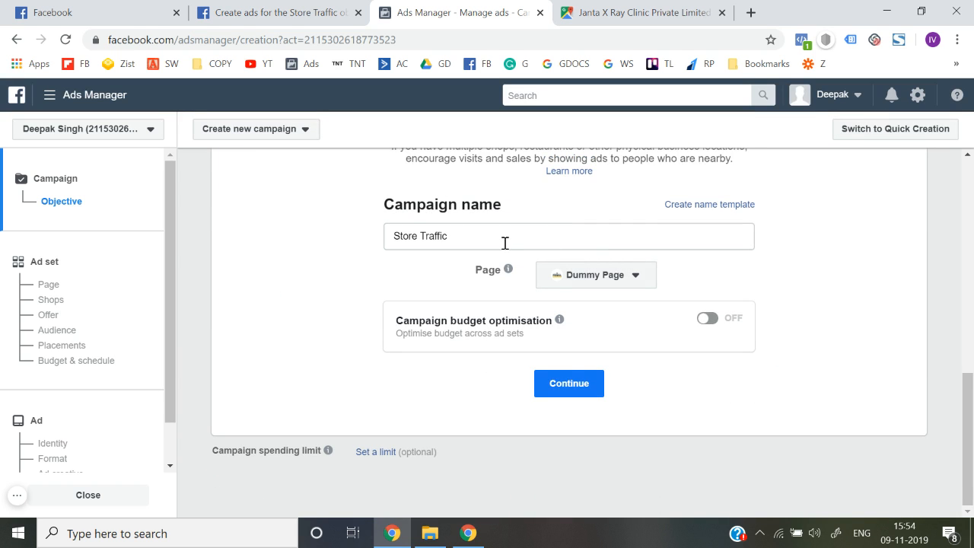
{"action": "left_click", "coordinate": [572, 385]}
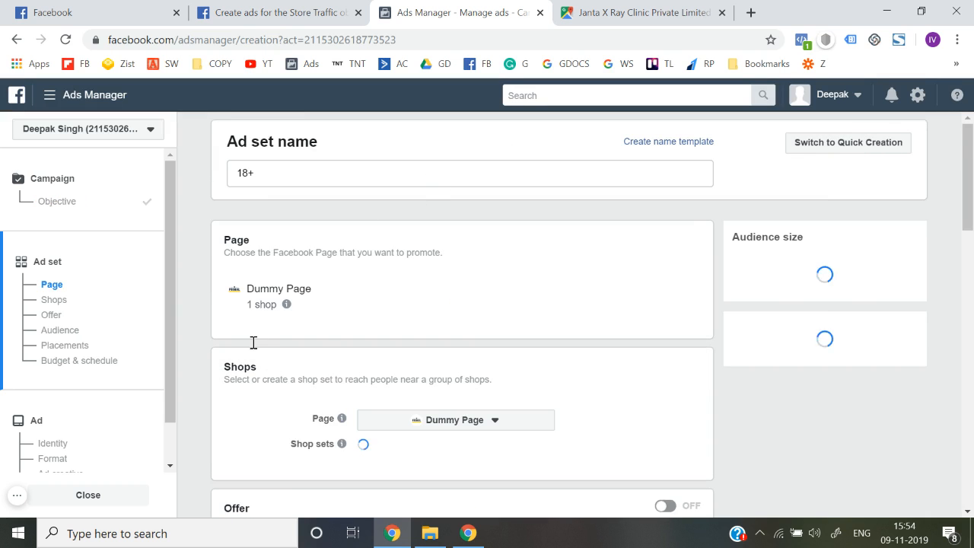
{"action": "scroll", "coordinate": [251, 346], "scroll_direction": "down", "scroll_amount": 2}
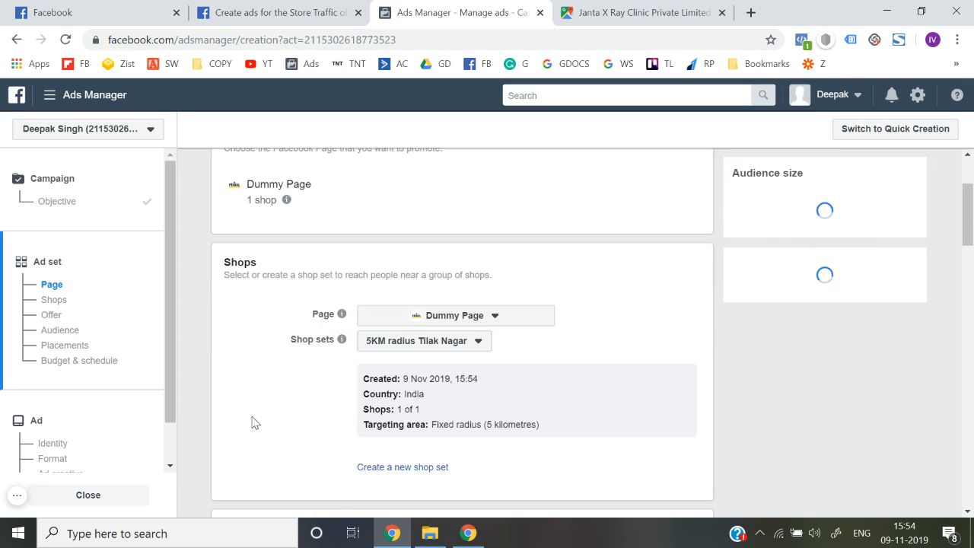
{"action": "scroll", "coordinate": [255, 422], "scroll_direction": "down", "scroll_amount": 1}
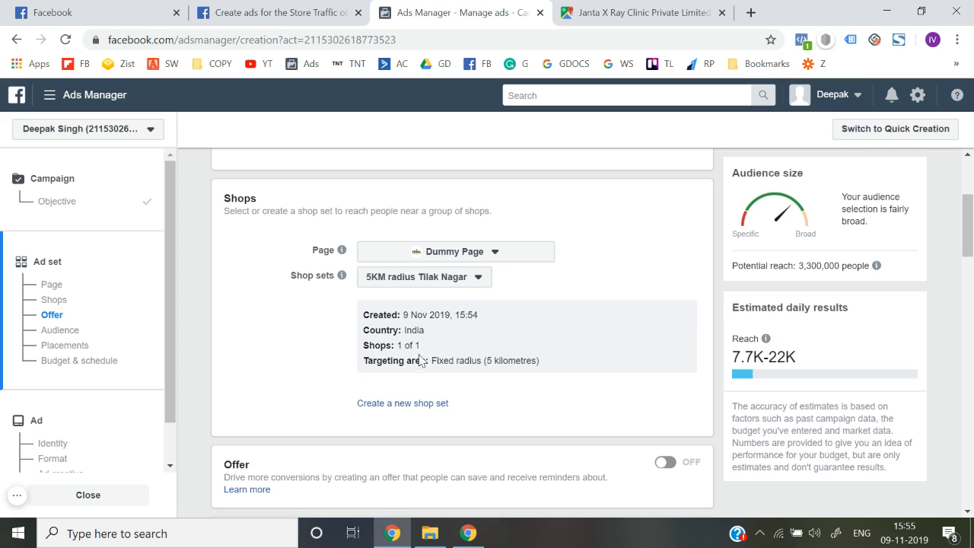
{"action": "scroll", "coordinate": [280, 360], "scroll_direction": "down", "scroll_amount": 1}
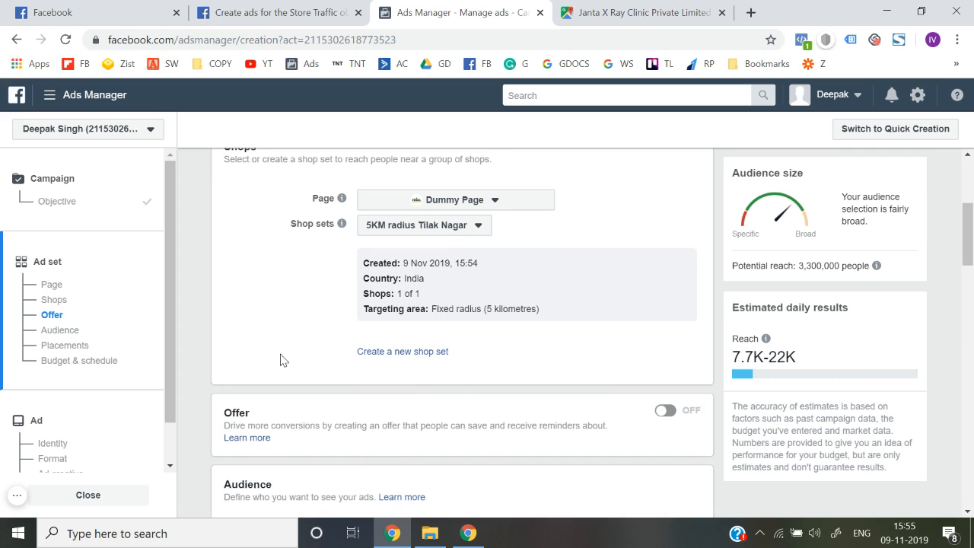
{"action": "scroll", "coordinate": [280, 360], "scroll_direction": "up", "scroll_amount": 1}
{"action": "scroll", "coordinate": [281, 360], "scroll_direction": "down", "scroll_amount": 4}
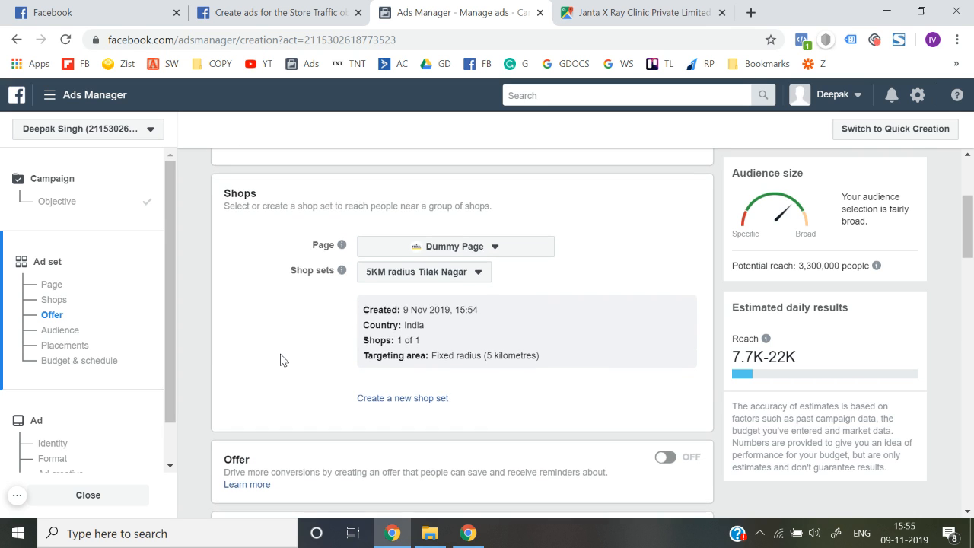
{"action": "scroll", "coordinate": [240, 448], "scroll_direction": "down", "scroll_amount": 1}
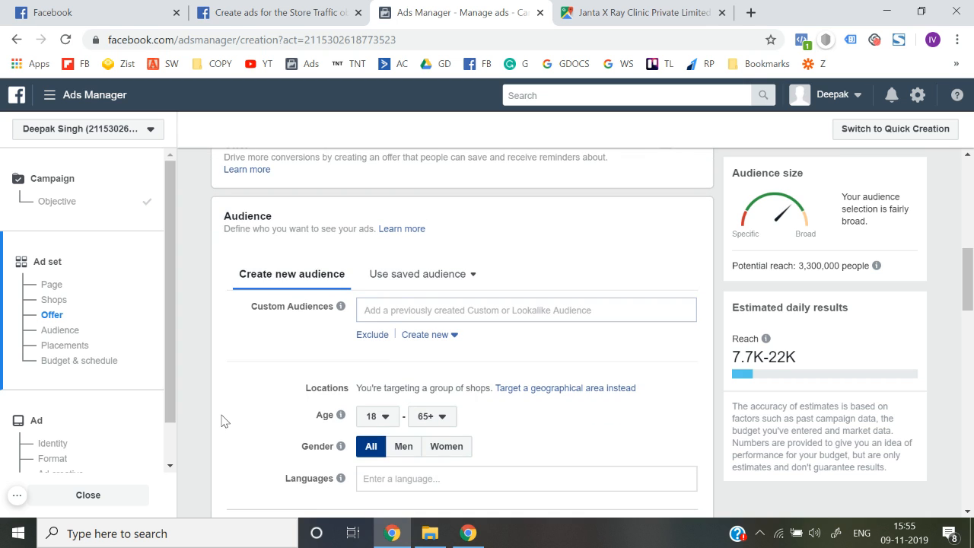
{"action": "scroll", "coordinate": [266, 417], "scroll_direction": "down", "scroll_amount": 4}
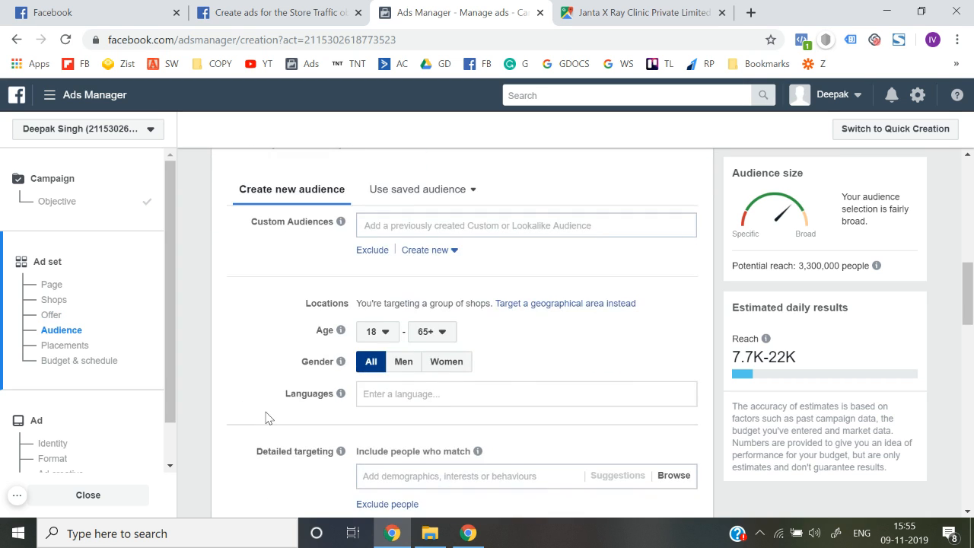
{"action": "scroll", "coordinate": [266, 404], "scroll_direction": "down", "scroll_amount": 1}
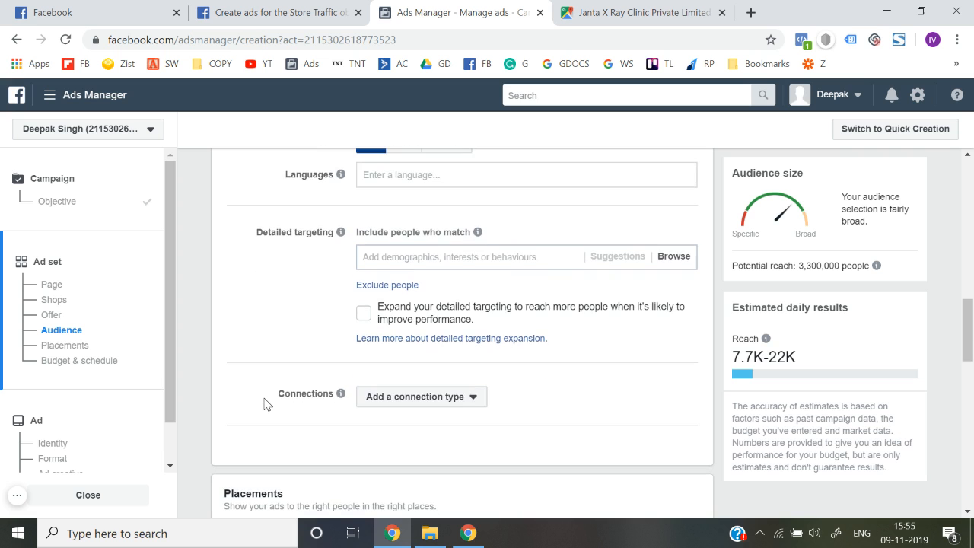
{"action": "scroll", "coordinate": [266, 404], "scroll_direction": "up", "scroll_amount": 2}
{"action": "scroll", "coordinate": [302, 352], "scroll_direction": "down", "scroll_amount": 7}
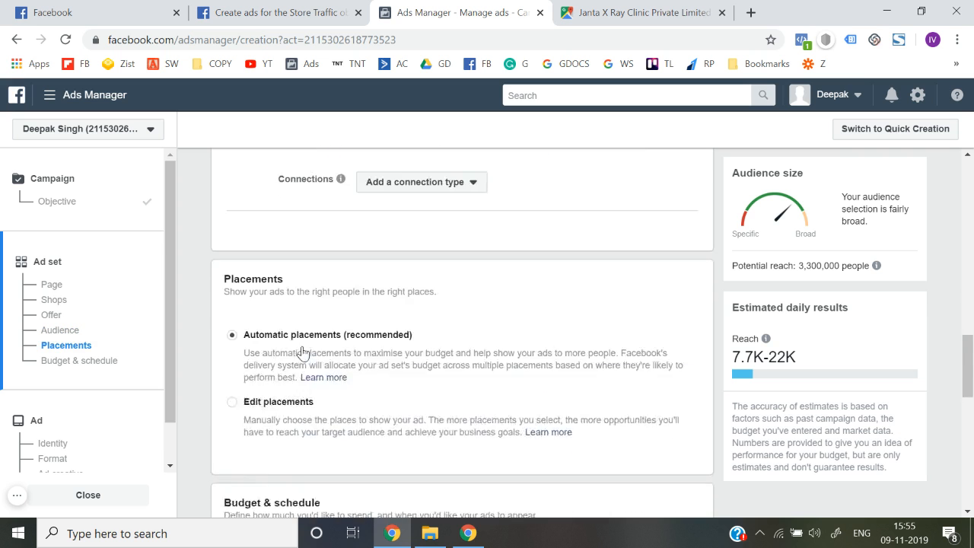
{"action": "scroll", "coordinate": [302, 352], "scroll_direction": "up", "scroll_amount": 10}
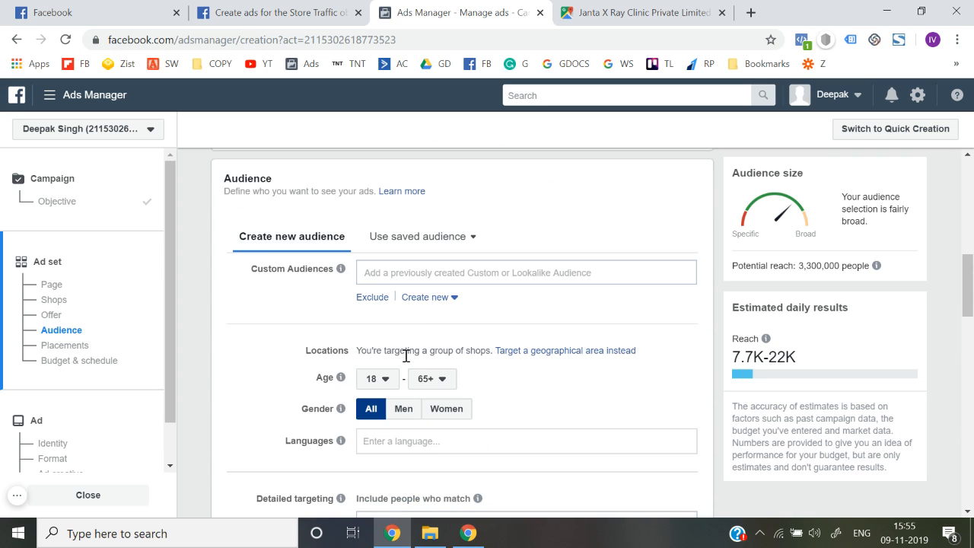
{"action": "scroll", "coordinate": [270, 373], "scroll_direction": "up", "scroll_amount": 6}
{"action": "scroll", "coordinate": [268, 375], "scroll_direction": "down", "scroll_amount": 5}
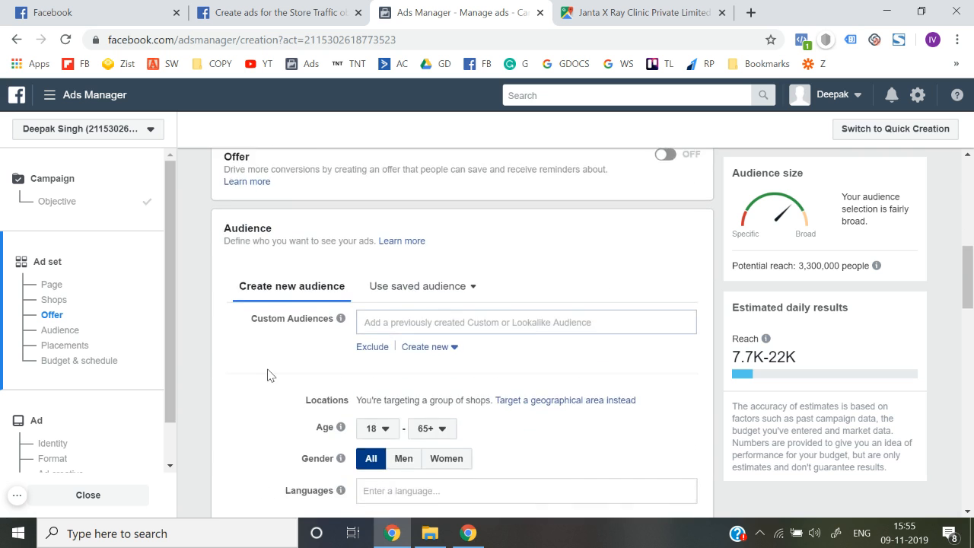
{"action": "scroll", "coordinate": [268, 374], "scroll_direction": "down", "scroll_amount": 1}
{"action": "scroll", "coordinate": [268, 375], "scroll_direction": "down", "scroll_amount": 15}
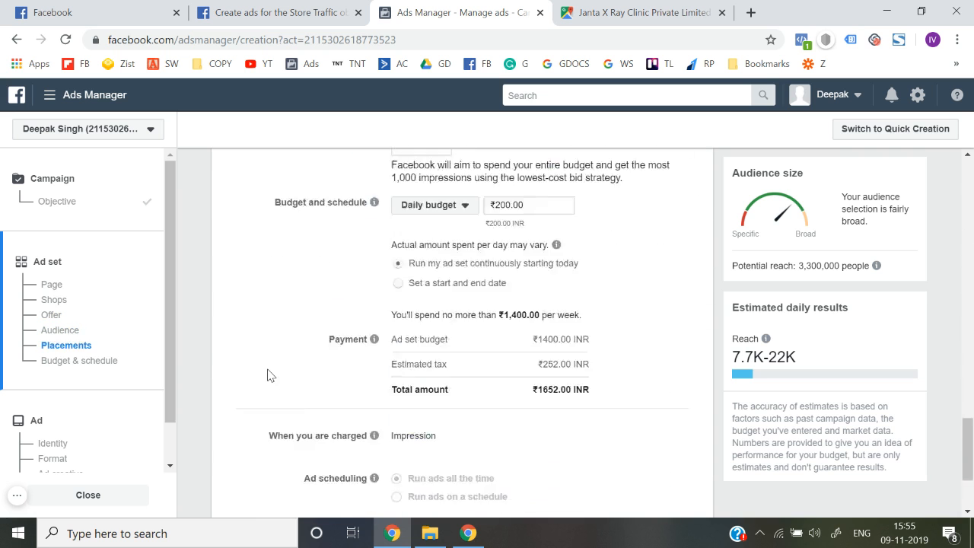
Step: Move on to the ad level and choose the Single image or video format
{"action": "left_click", "coordinate": [678, 495]}
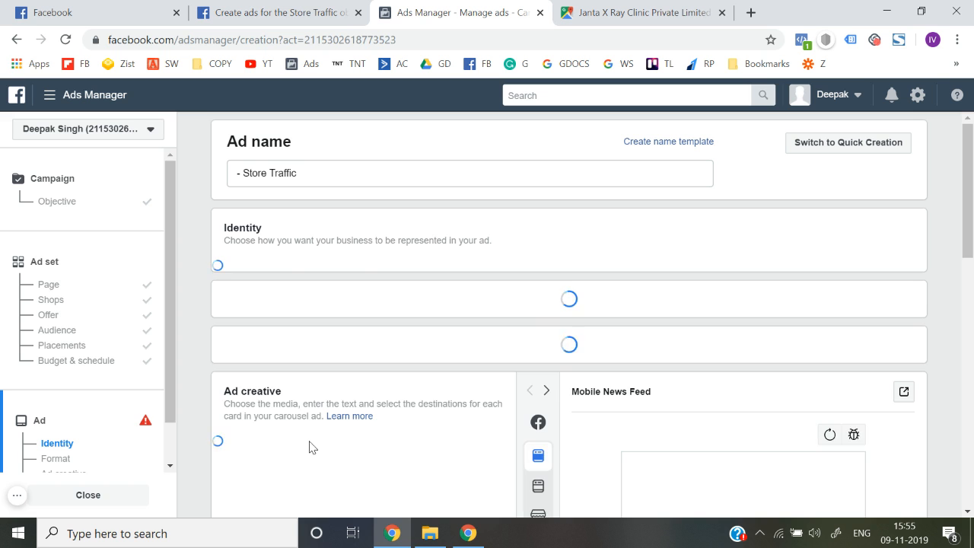
{"action": "scroll", "coordinate": [310, 446], "scroll_direction": "down", "scroll_amount": 5}
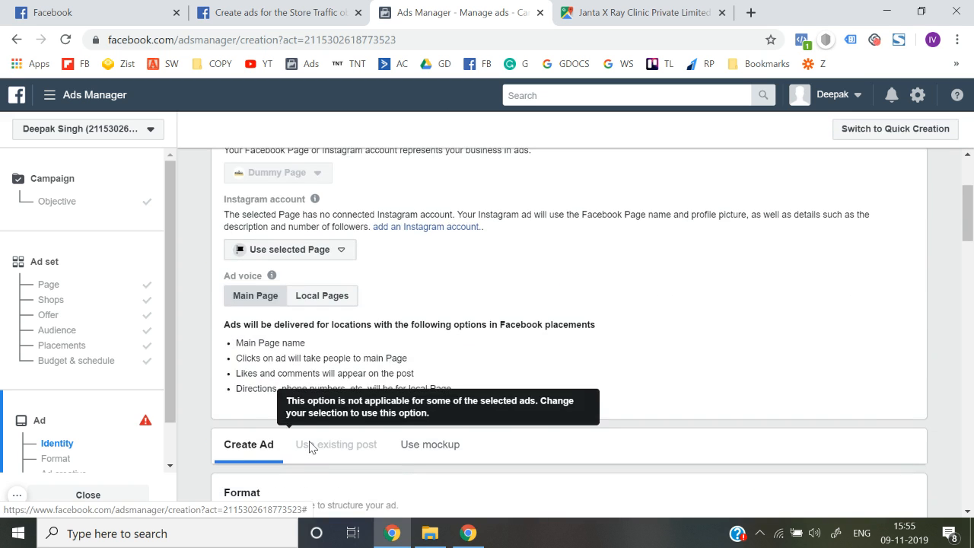
{"action": "scroll", "coordinate": [215, 423], "scroll_direction": "down", "scroll_amount": 2}
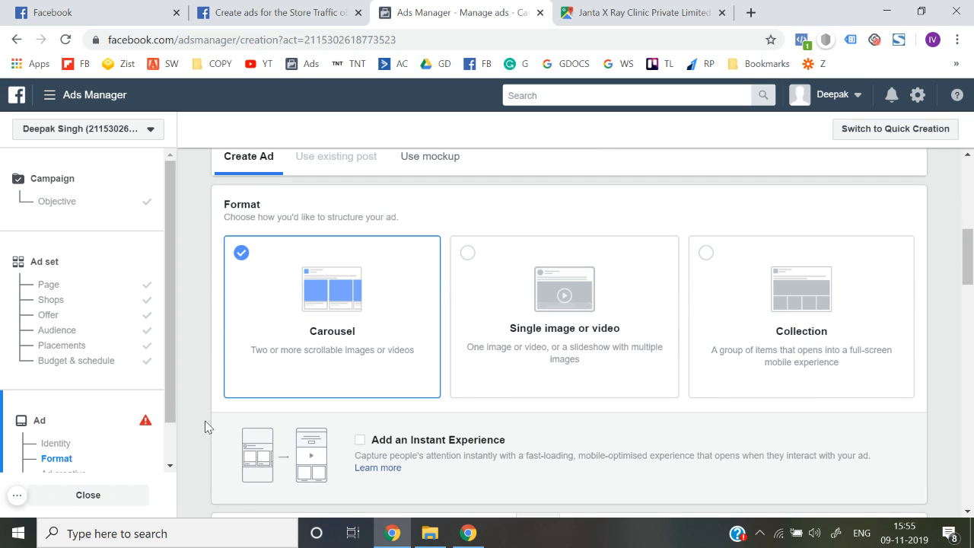
{"action": "left_click", "coordinate": [545, 363]}
Step: Delete all of the default primary text so the field is empty
{"action": "scroll", "coordinate": [196, 403], "scroll_direction": "down", "scroll_amount": 5}
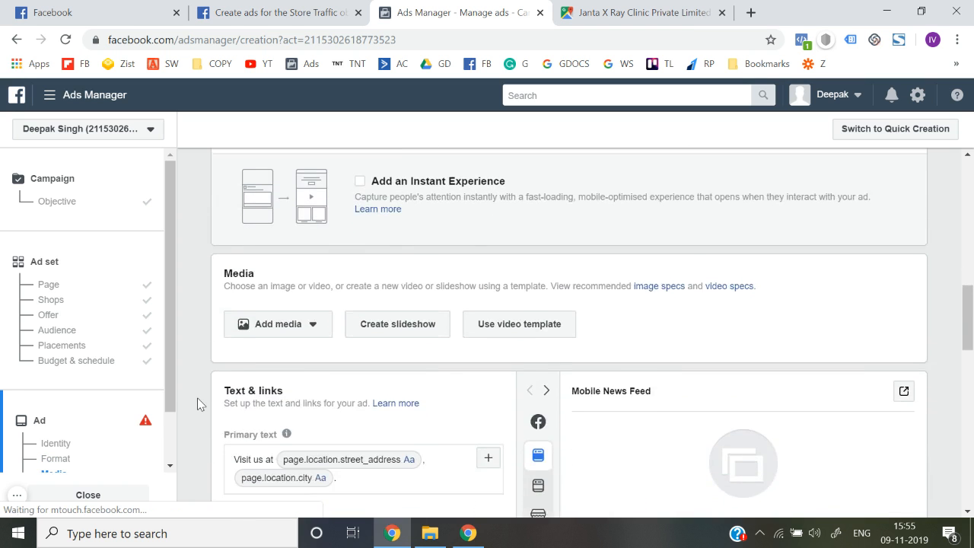
{"action": "scroll", "coordinate": [384, 370], "scroll_direction": "down", "scroll_amount": 1}
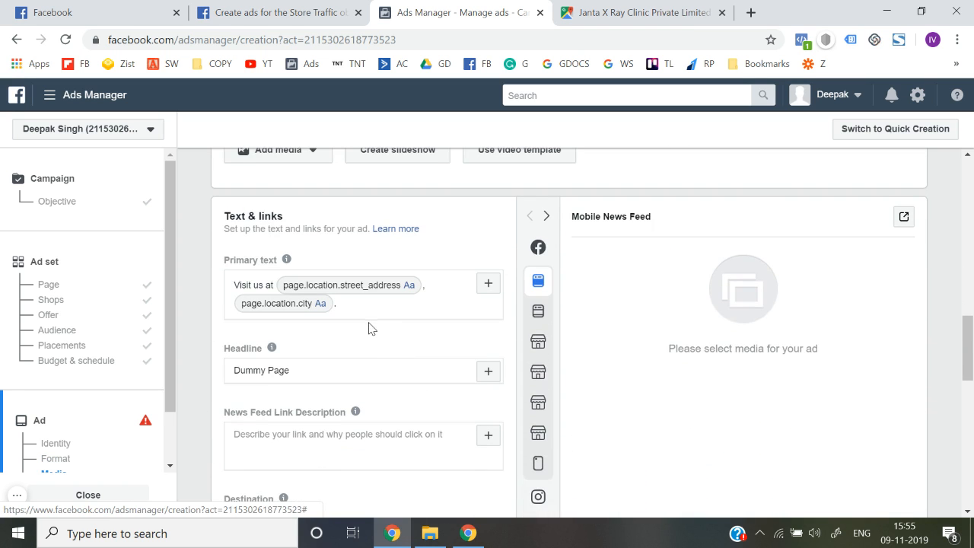
{"action": "scroll", "coordinate": [369, 323], "scroll_direction": "up", "scroll_amount": 10}
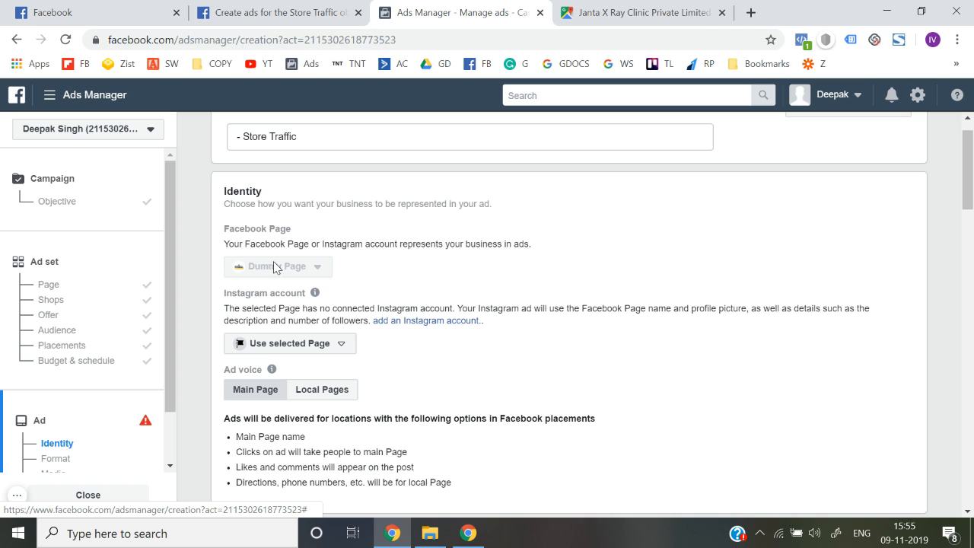
{"action": "scroll", "coordinate": [276, 270], "scroll_direction": "down", "scroll_amount": 10}
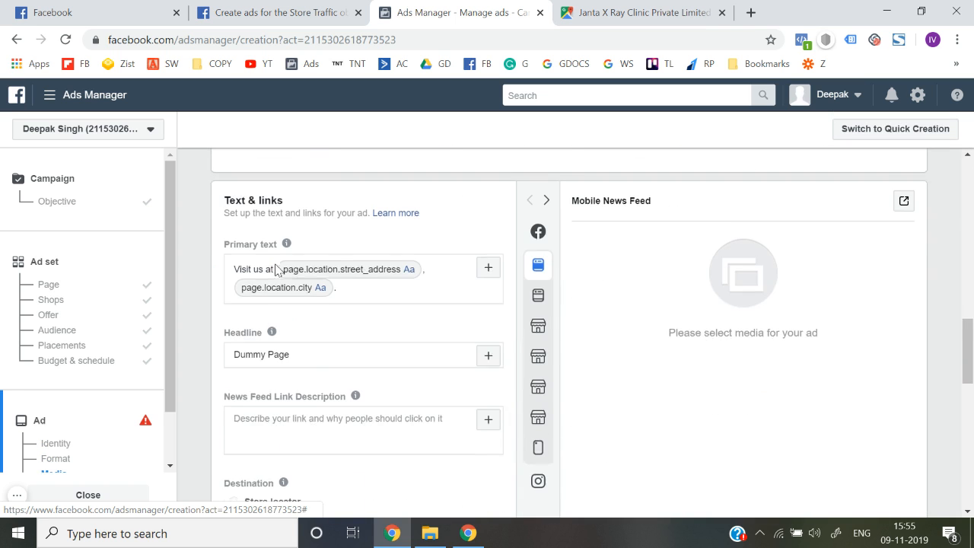
{"action": "left_click", "coordinate": [388, 281]}
{"action": "key", "text": "ctrl+a"}
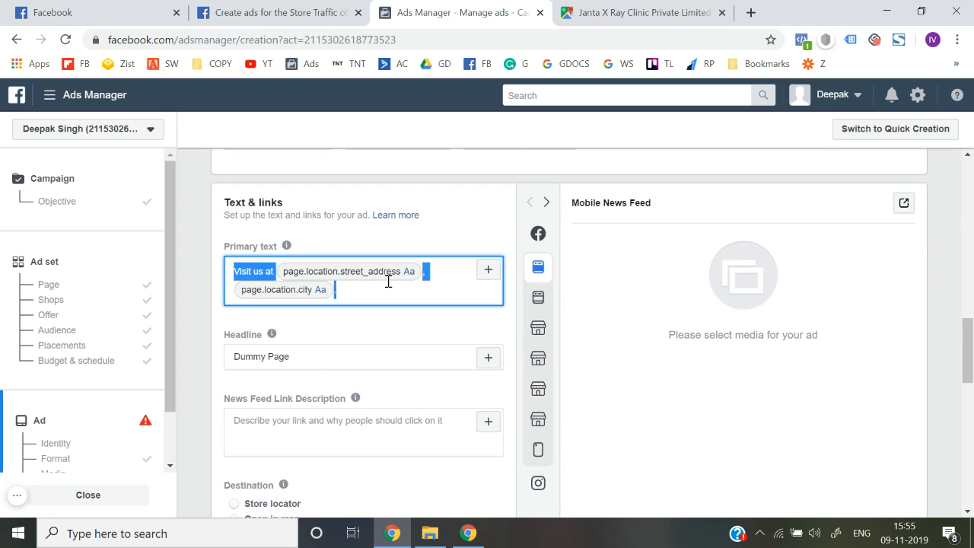
{"action": "key", "text": "BackSpace"}
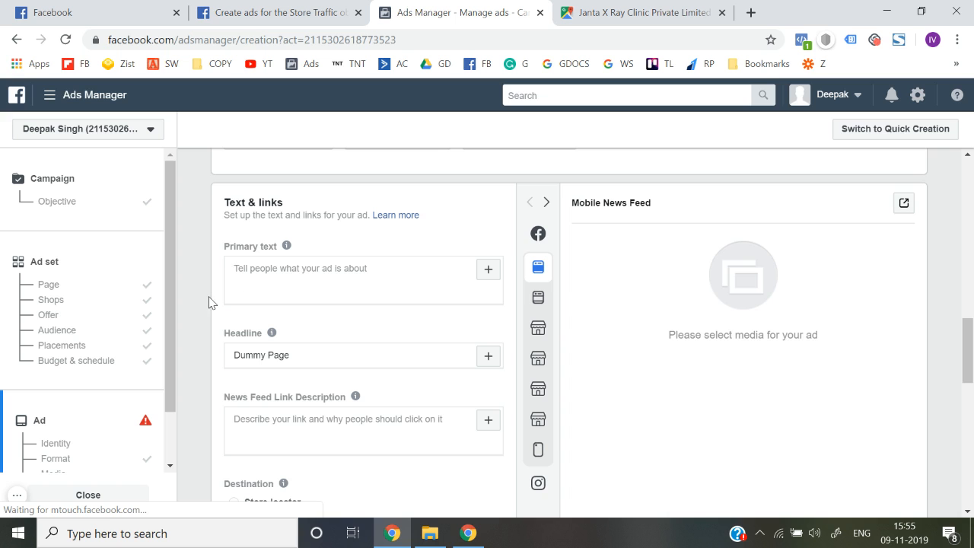
{"action": "scroll", "coordinate": [212, 302], "scroll_direction": "up", "scroll_amount": 2}
Step: Search stock photos for 'shirts' and use the photo of two women in white T-shirts as the ad image
{"action": "left_click", "coordinate": [283, 292]}
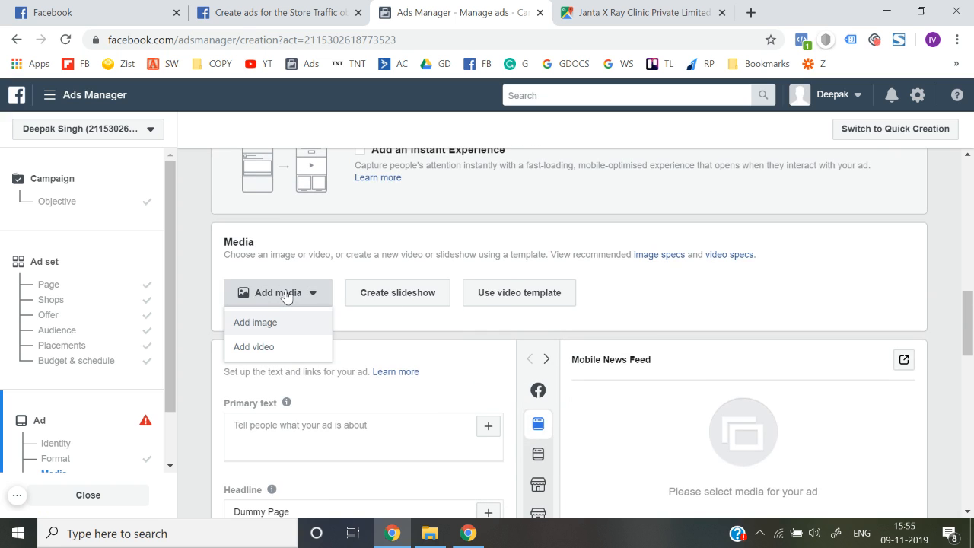
{"action": "left_click", "coordinate": [286, 329]}
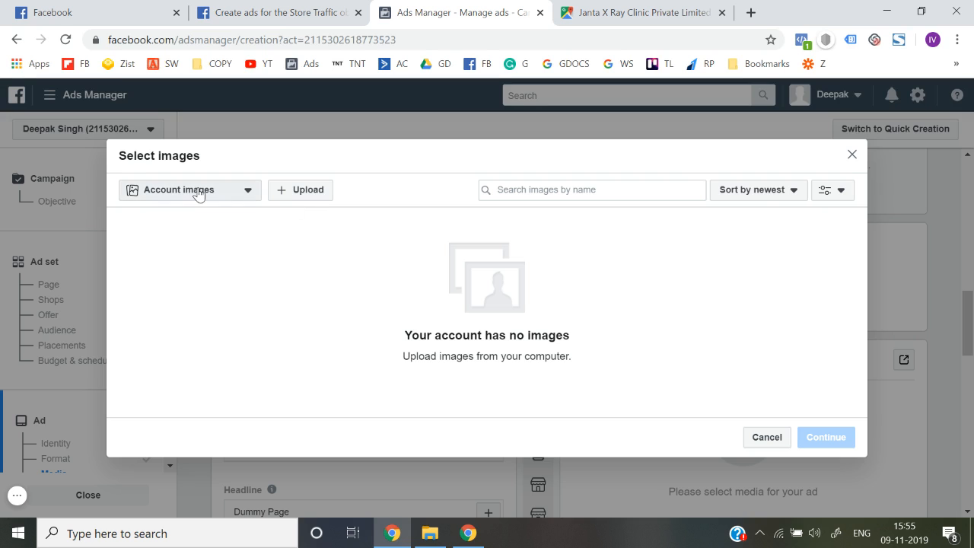
{"action": "left_click", "coordinate": [198, 191]}
{"action": "left_click", "coordinate": [185, 292]}
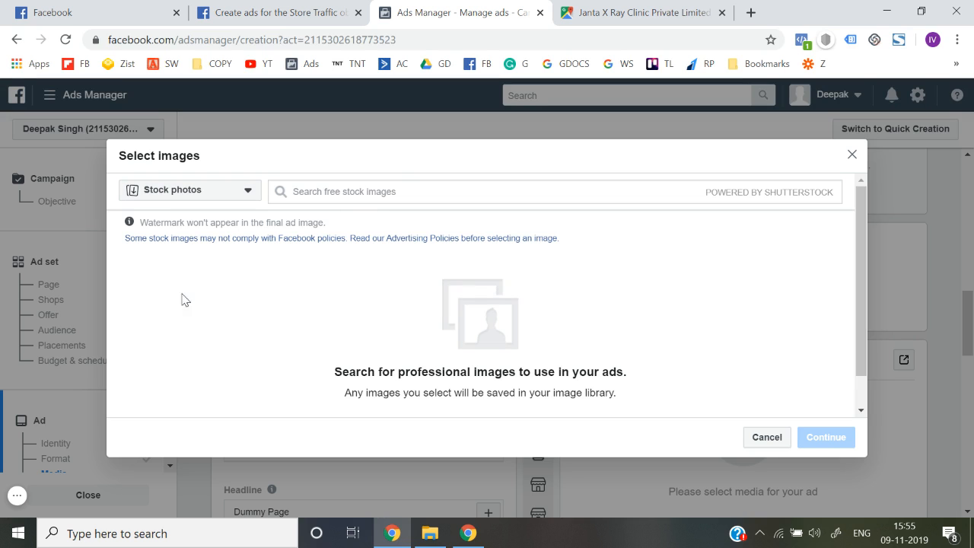
{"action": "left_click", "coordinate": [395, 191]}
{"action": "type", "text": "shirts"}
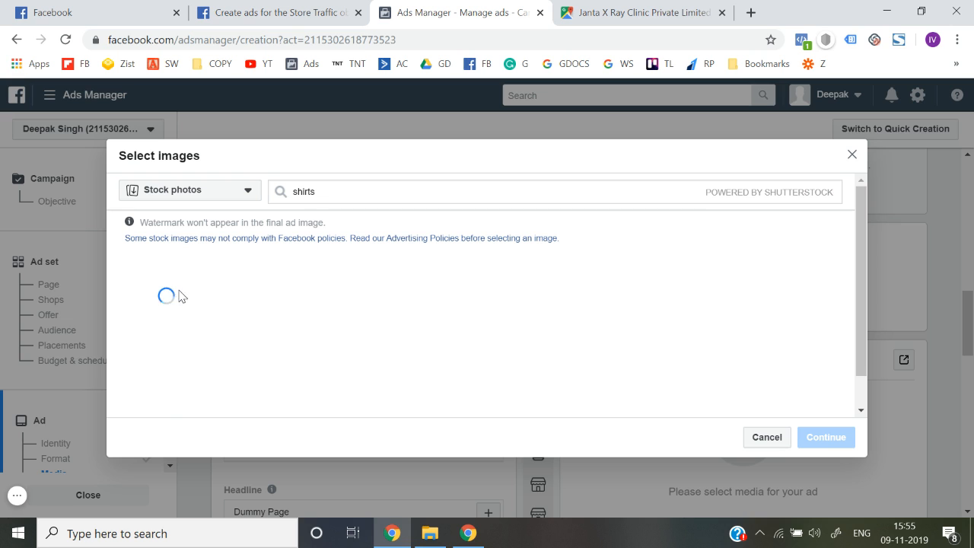
{"action": "left_click", "coordinate": [180, 296]}
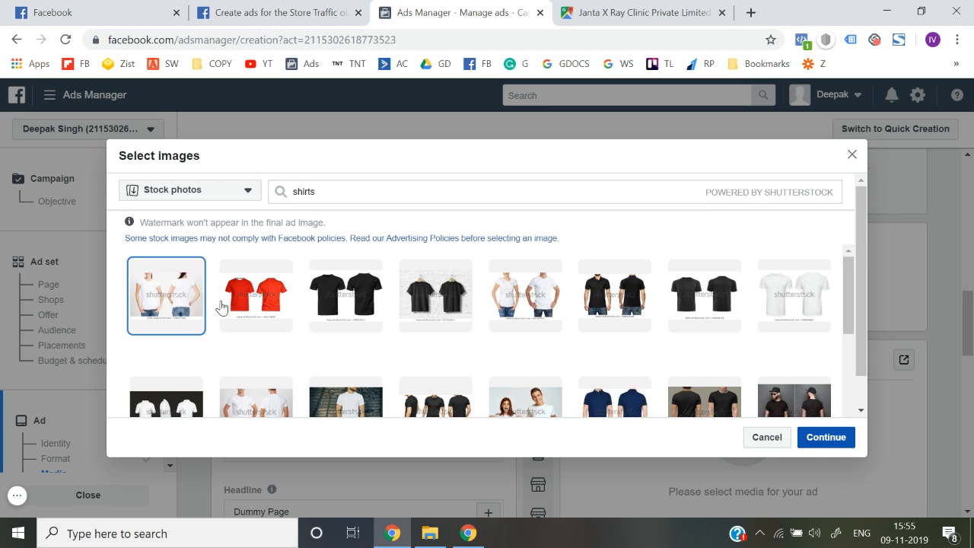
{"action": "left_click", "coordinate": [823, 438]}
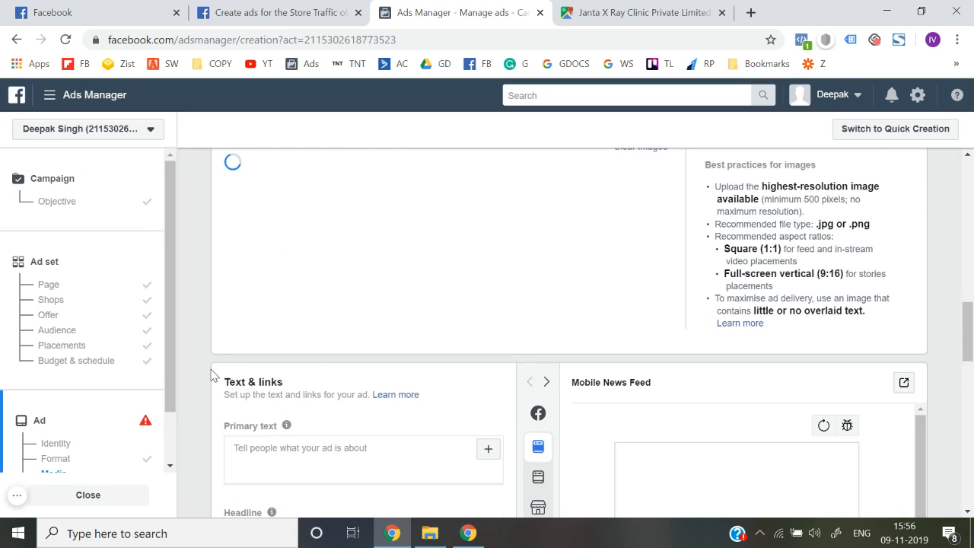
Step: Replace the Dummy Page headline with 'Best Deals on Shirts. Visit Us.'
{"action": "scroll", "coordinate": [254, 341], "scroll_direction": "down", "scroll_amount": 2}
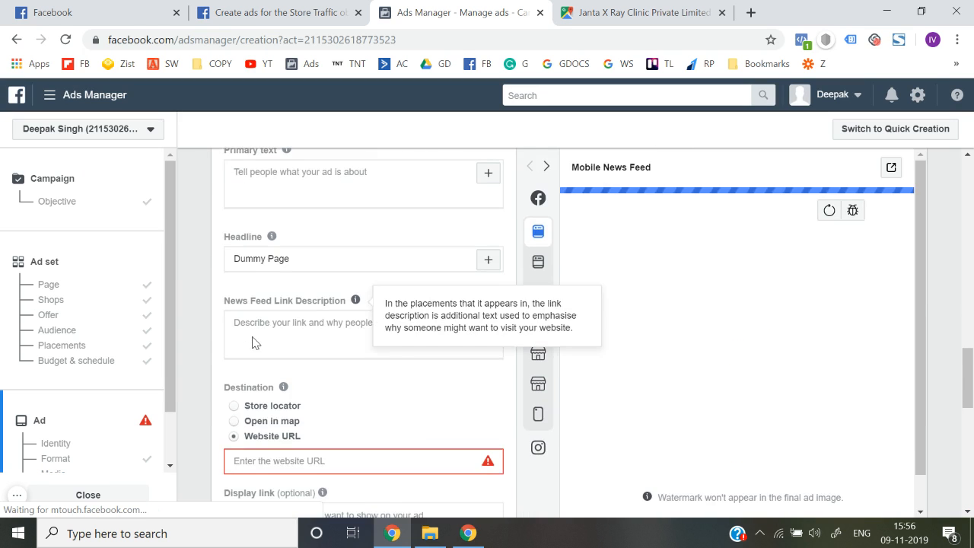
{"action": "type", "text": "isit Us for the"}
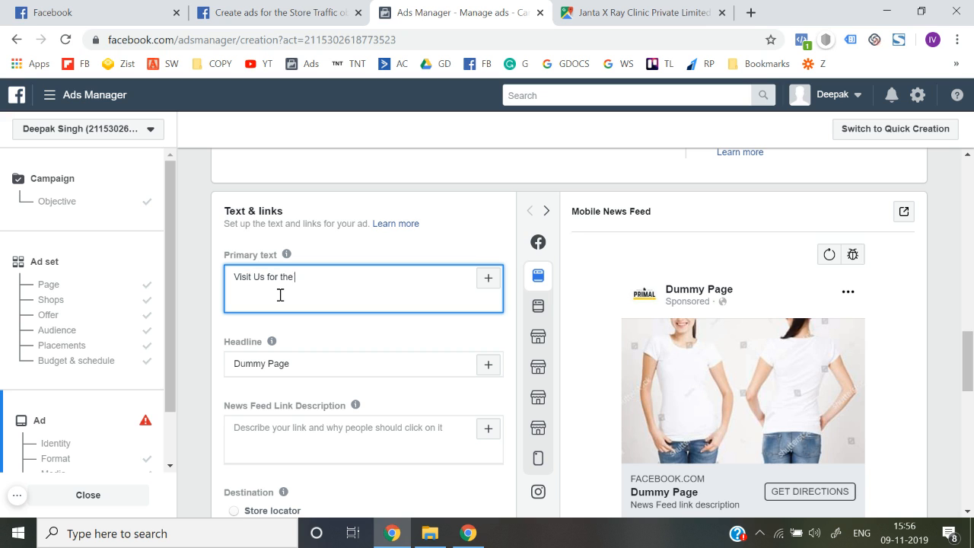
{"action": "type", "text": "."}
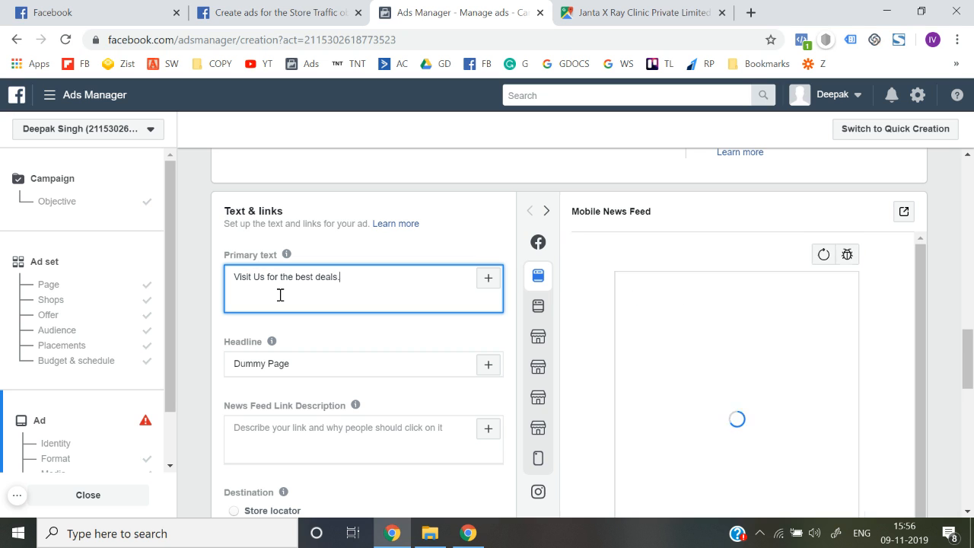
{"action": "left_click", "coordinate": [312, 333]}
{"action": "key", "text": "ctrl+a"}
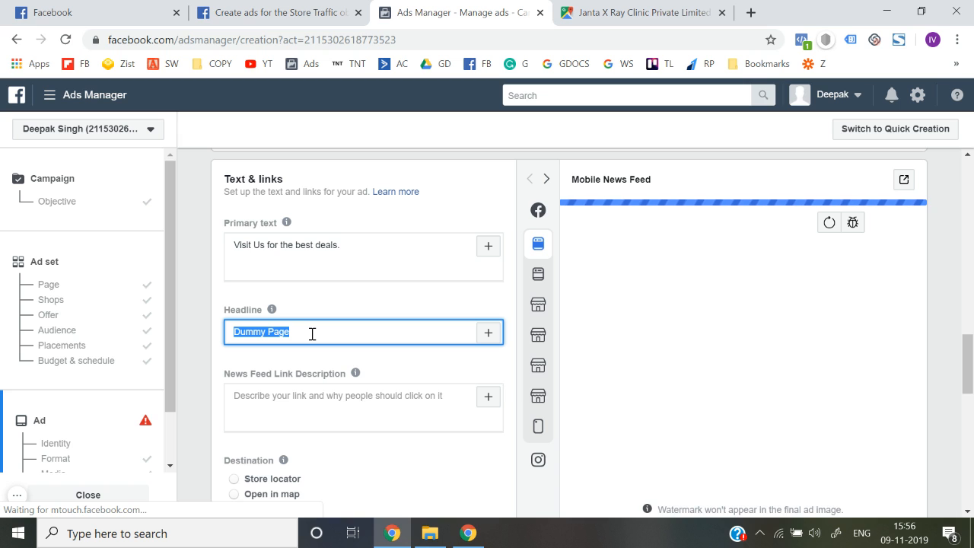
{"action": "type", "text": "Best "}
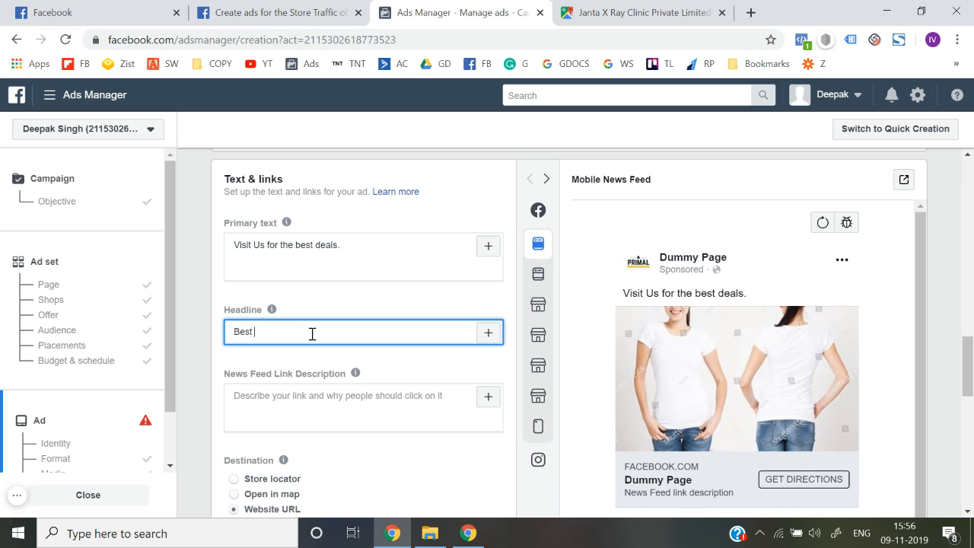
{"action": "type", "text": "Deals o"}
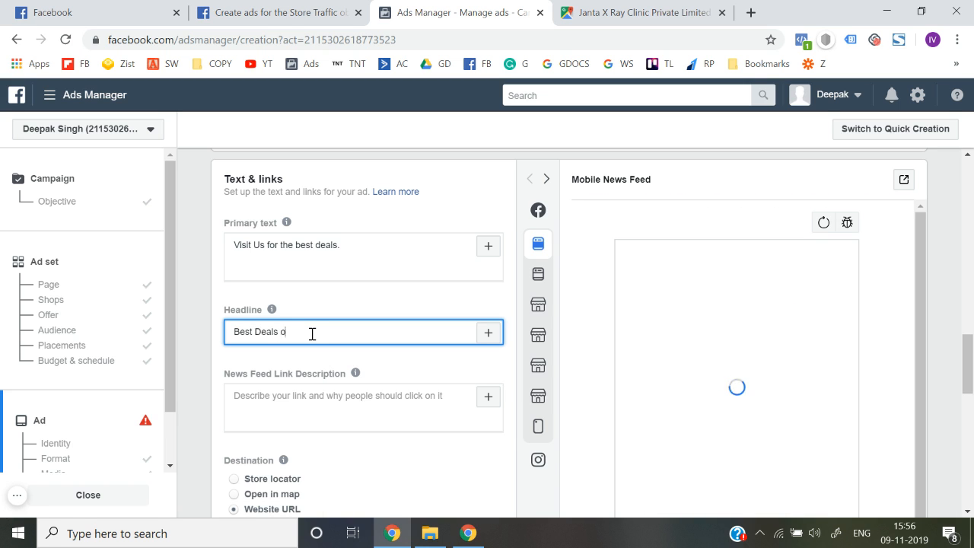
{"action": "type", "text": "n Sh"}
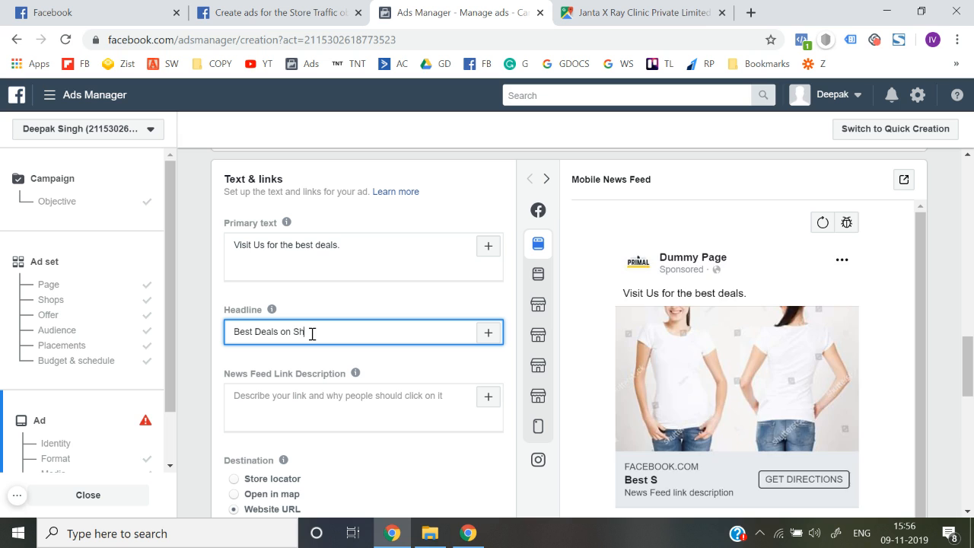
{"action": "type", "text": "irts. Visit U"}
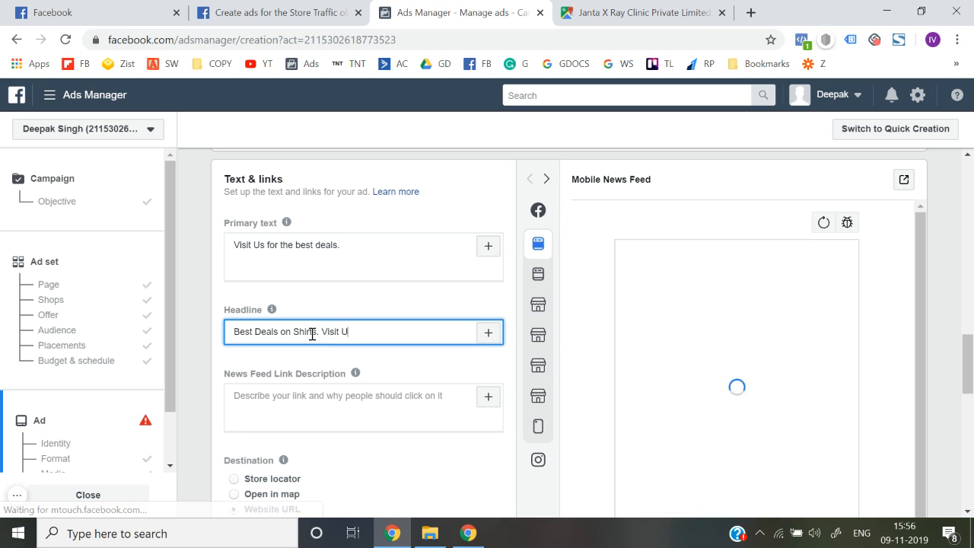
{"action": "type", "text": "s."}
Step: Enter 'Click here to Visit us.' as the News Feed link description
{"action": "scroll", "coordinate": [312, 335], "scroll_direction": "down", "scroll_amount": 1}
{"action": "left_click", "coordinate": [271, 310]}
{"action": "type", "text": "Click here to Vi"}
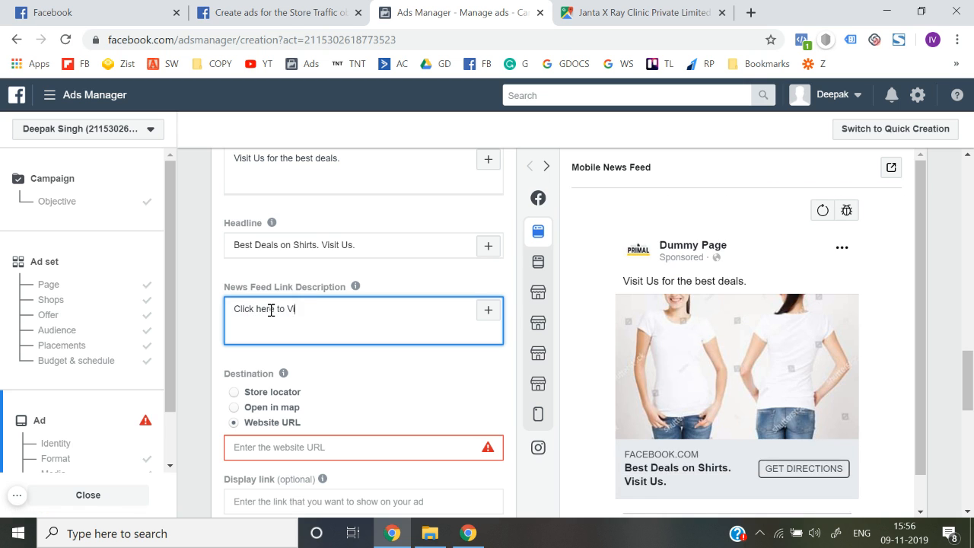
{"action": "type", "text": "sit us."}
{"action": "scroll", "coordinate": [271, 310], "scroll_direction": "down", "scroll_amount": 1}
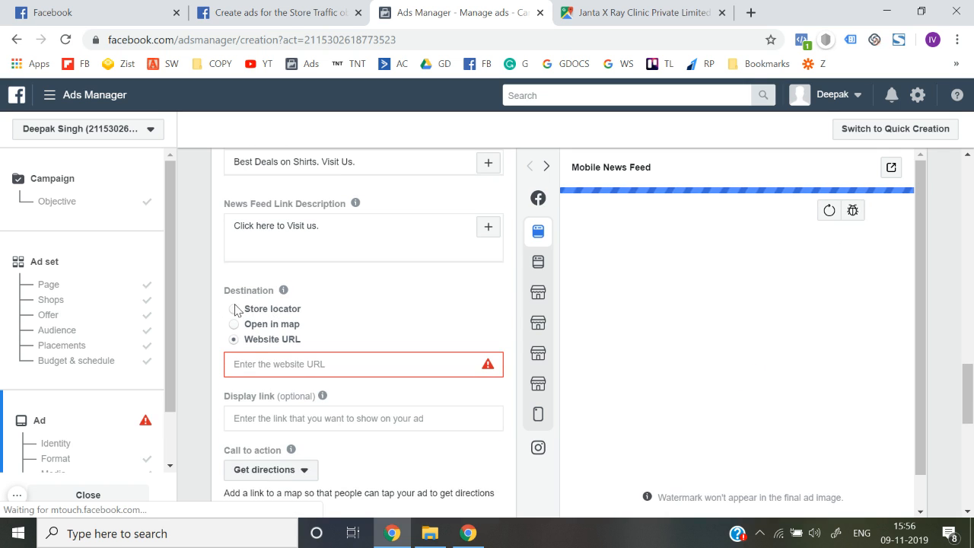
Step: Try the Open in map and Website URL destinations, then settle on Store locator with Get directions
{"action": "left_click", "coordinate": [234, 309]}
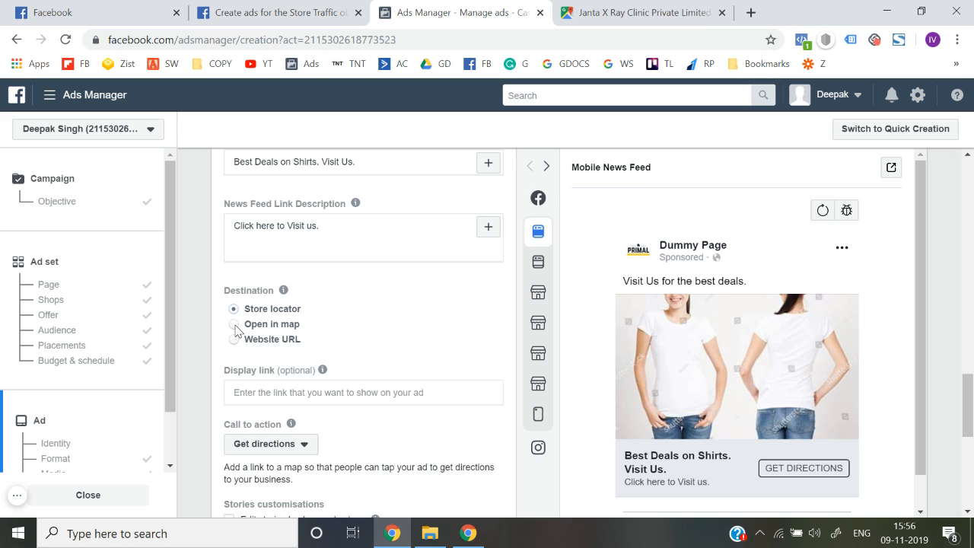
{"action": "left_click", "coordinate": [235, 325]}
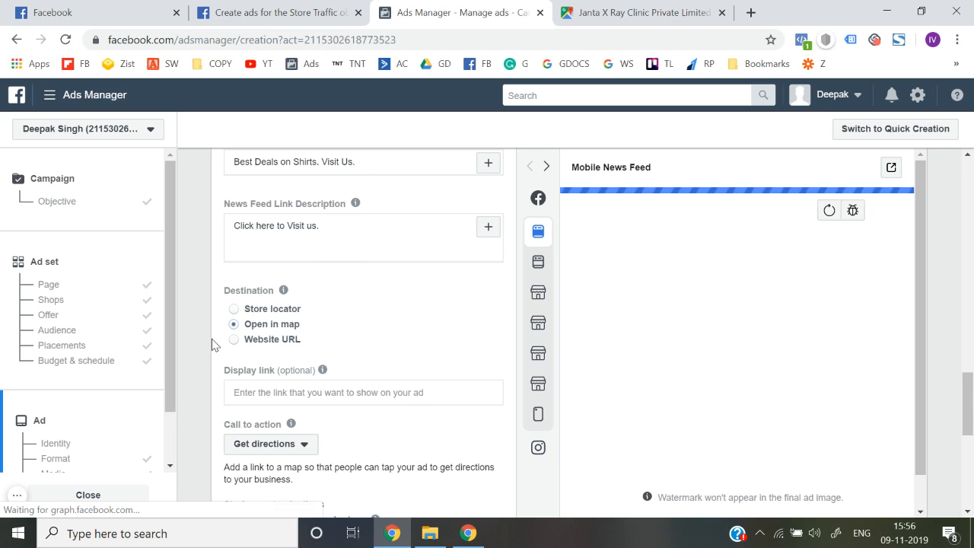
{"action": "scroll", "coordinate": [213, 341], "scroll_direction": "down", "scroll_amount": 1}
{"action": "scroll", "coordinate": [713, 399], "scroll_direction": "down", "scroll_amount": 1}
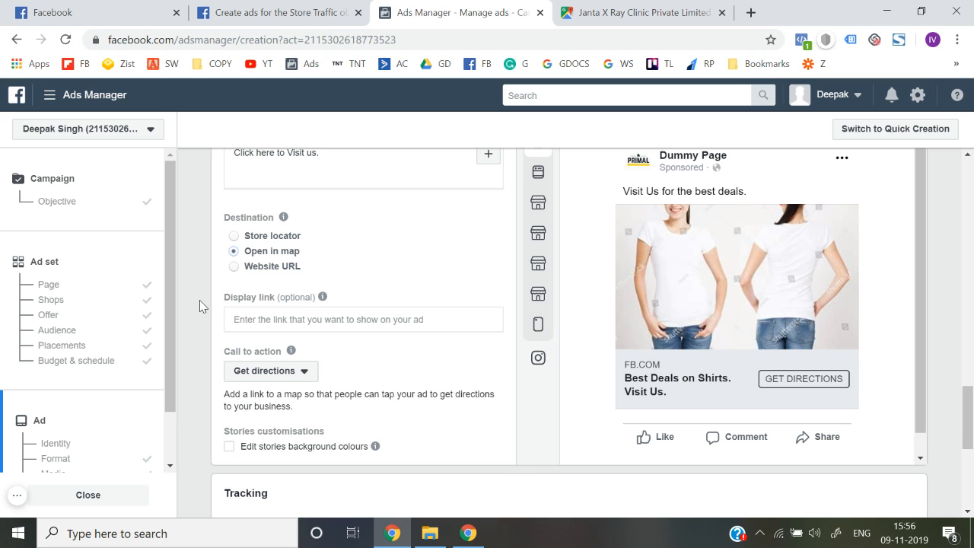
{"action": "left_click", "coordinate": [235, 266]}
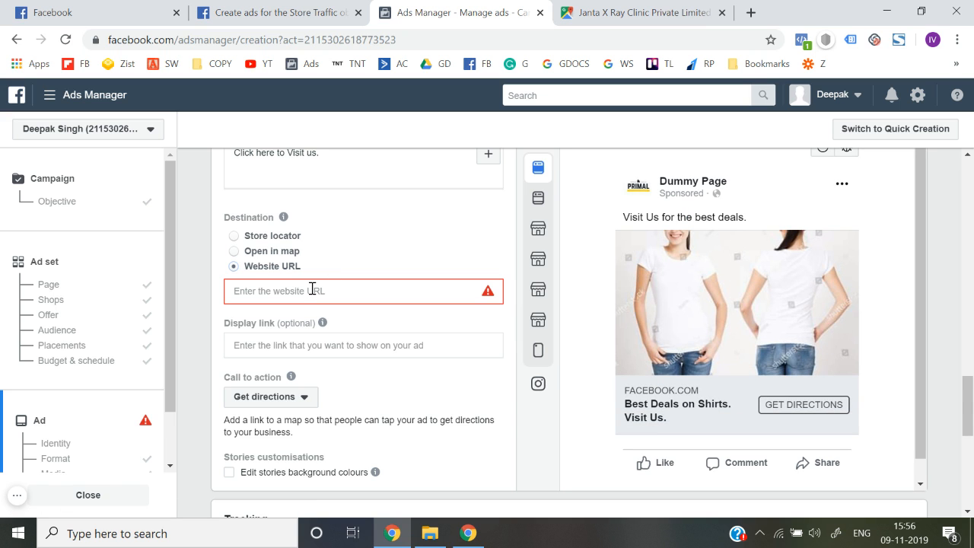
{"action": "left_click", "coordinate": [234, 250]}
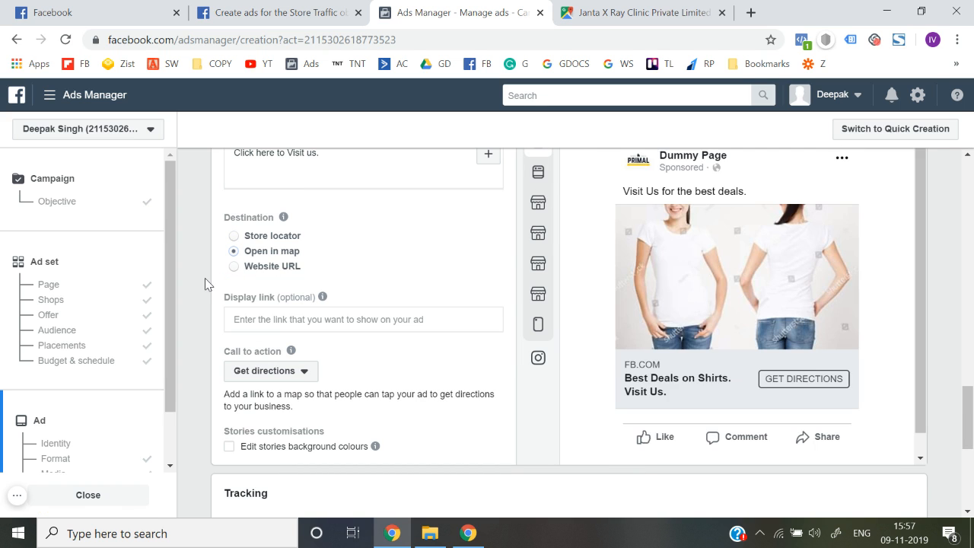
{"action": "left_click", "coordinate": [234, 236]}
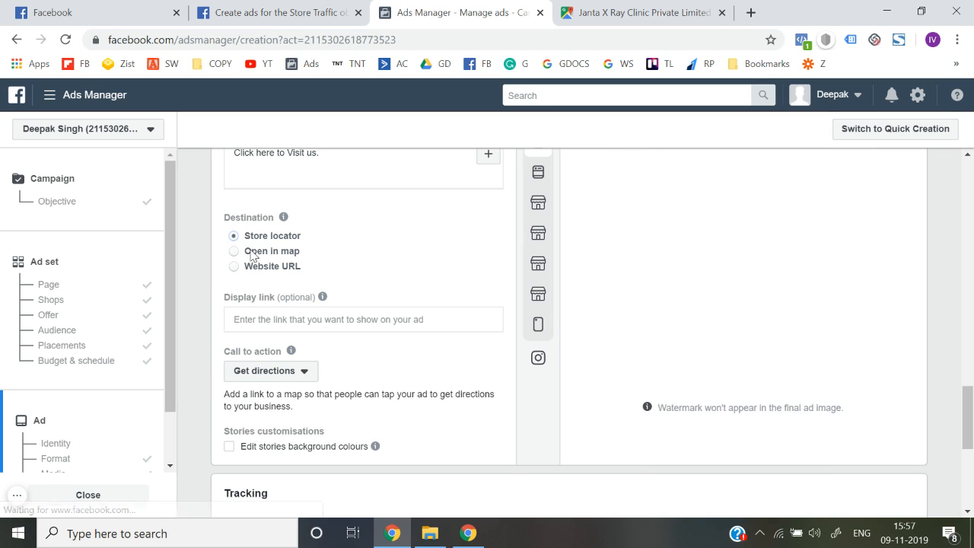
{"action": "scroll", "coordinate": [201, 352], "scroll_direction": "down", "scroll_amount": 2}
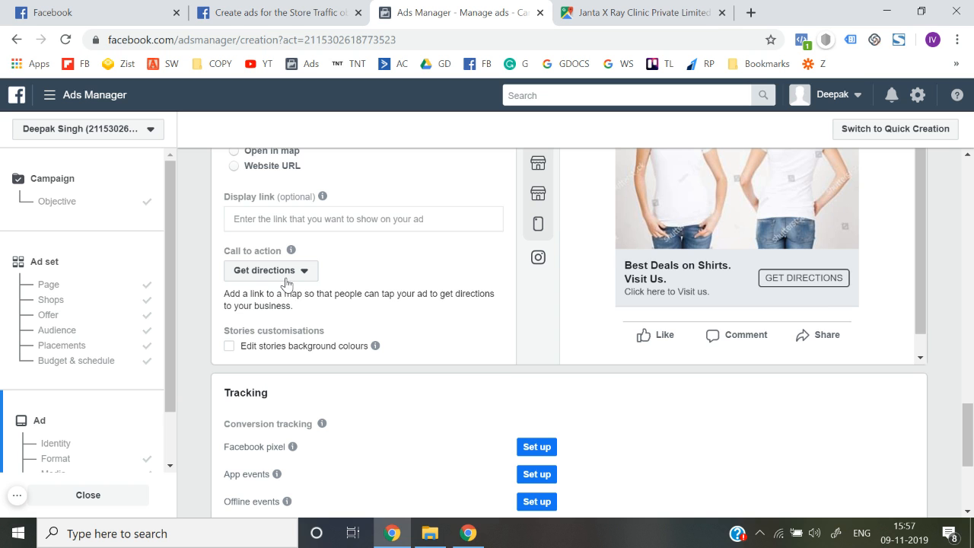
{"action": "scroll", "coordinate": [286, 283], "scroll_direction": "down", "scroll_amount": 3}
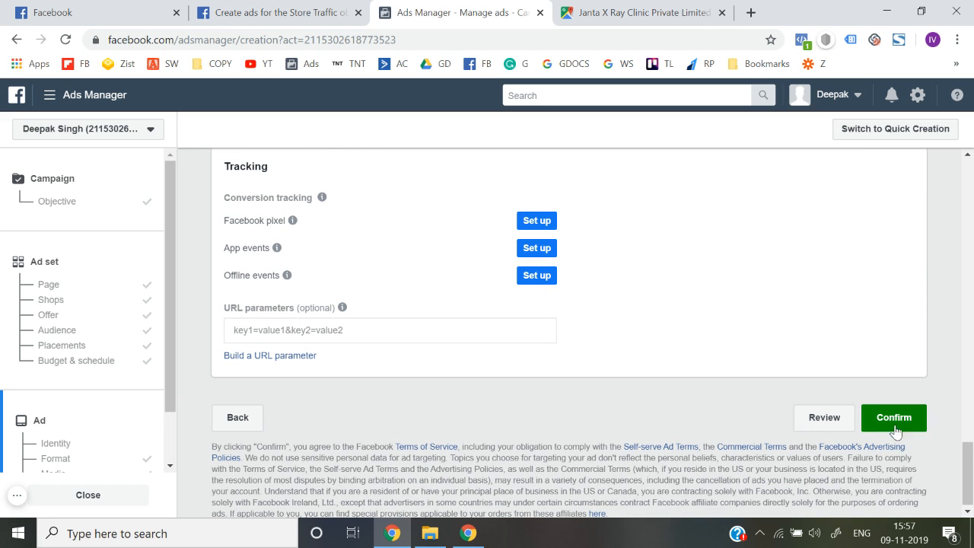
{"action": "scroll", "coordinate": [374, 360], "scroll_direction": "up", "scroll_amount": 7}
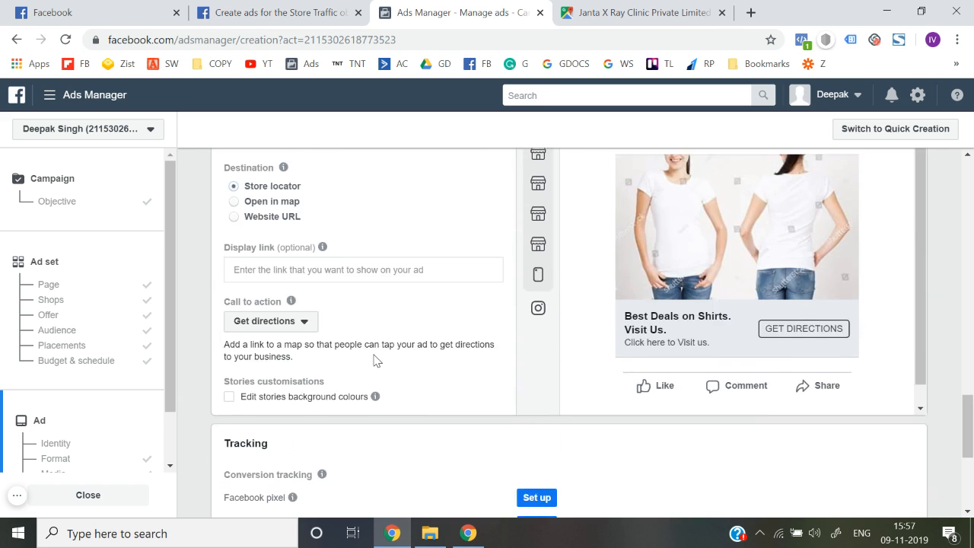
{"action": "scroll", "coordinate": [374, 360], "scroll_direction": "up", "scroll_amount": 6}
{"action": "scroll", "coordinate": [373, 359], "scroll_direction": "down", "scroll_amount": 7}
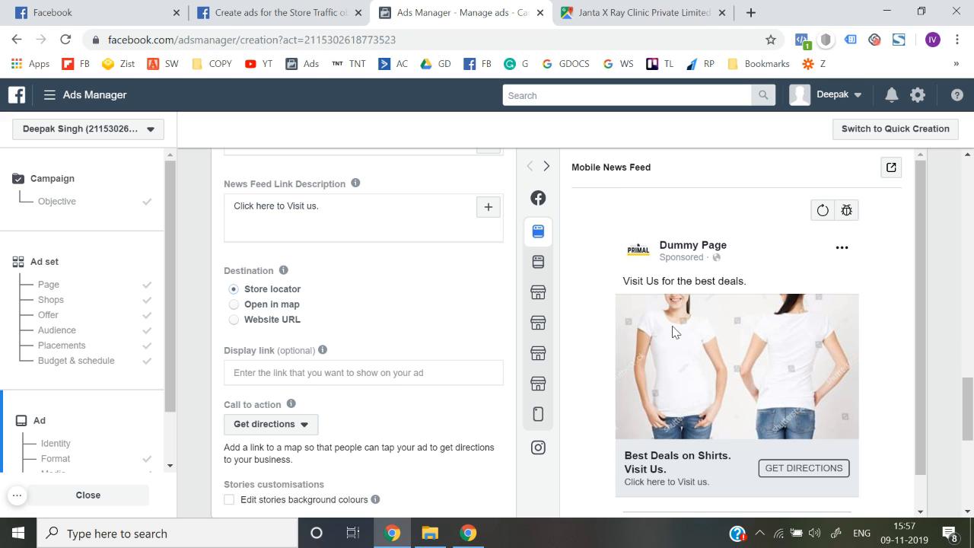
{"action": "scroll", "coordinate": [673, 332], "scroll_direction": "down", "scroll_amount": 1}
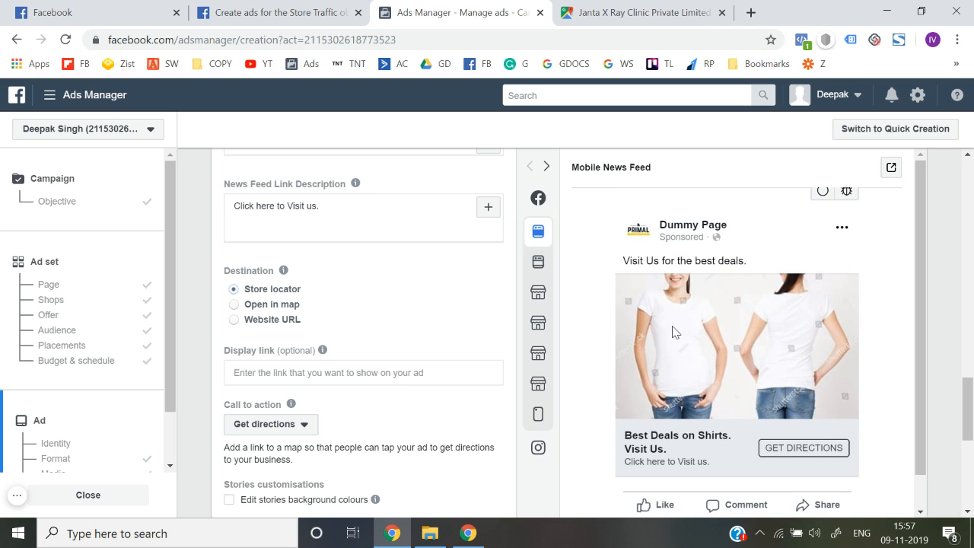
{"action": "scroll", "coordinate": [672, 332], "scroll_direction": "down", "scroll_amount": 1}
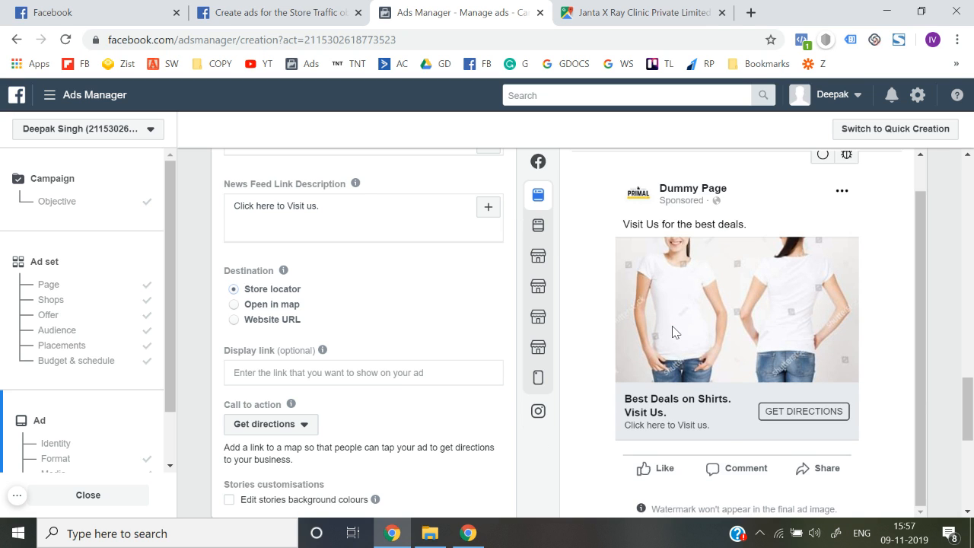
{"action": "scroll", "coordinate": [934, 416], "scroll_direction": "down", "scroll_amount": 5}
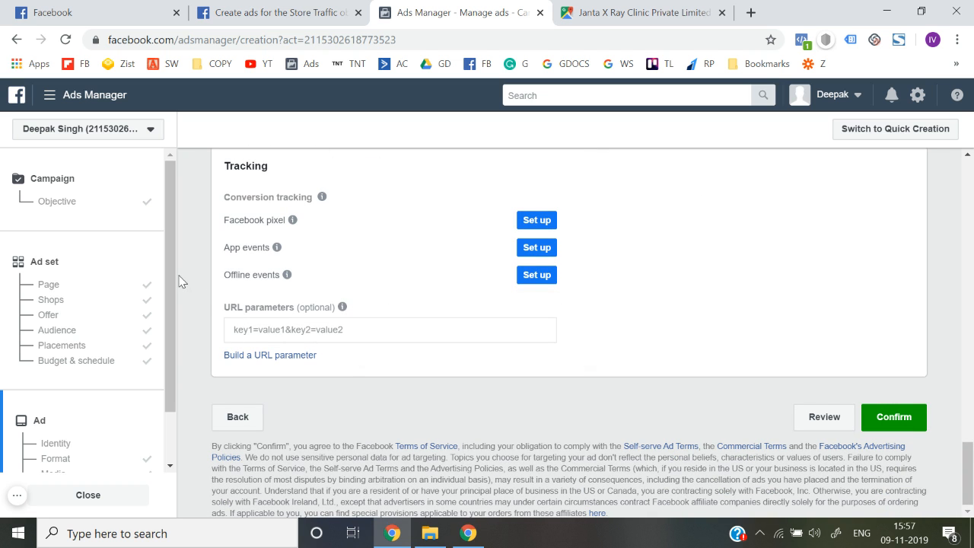
{"action": "scroll", "coordinate": [190, 277], "scroll_direction": "up", "scroll_amount": 3}
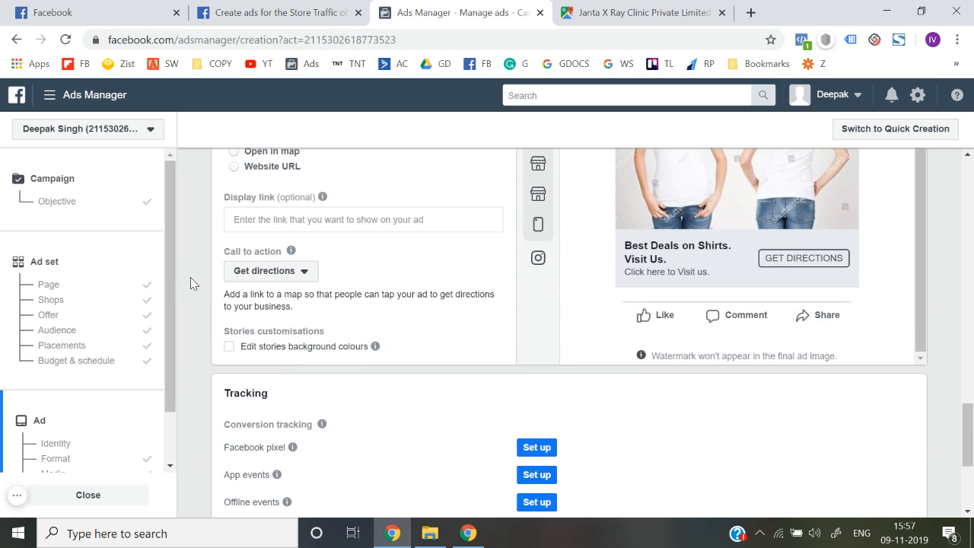
{"action": "scroll", "coordinate": [191, 277], "scroll_direction": "up", "scroll_amount": 15}
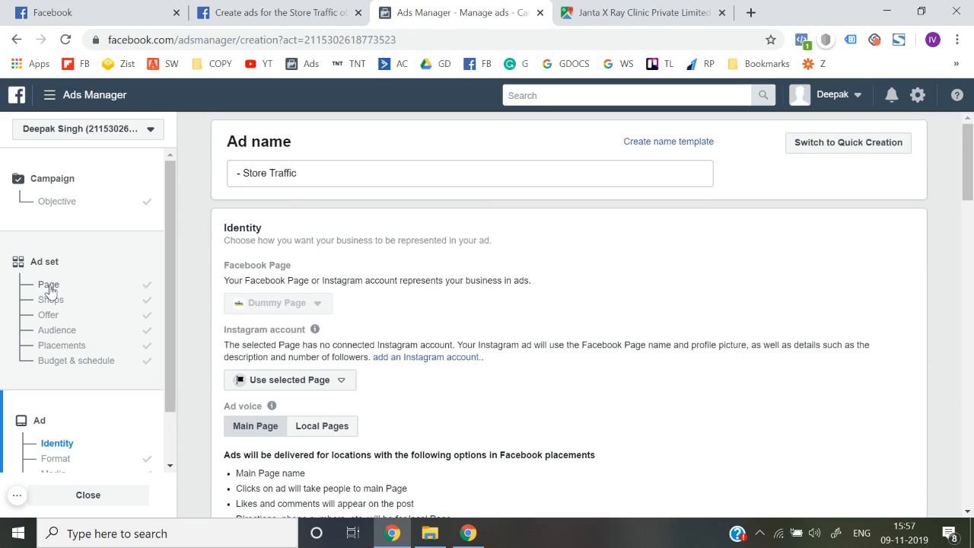
Step: Return to the ad set settings and scroll down to the Budget & schedule section
{"action": "left_click", "coordinate": [50, 286]}
{"action": "scroll", "coordinate": [207, 304], "scroll_direction": "down", "scroll_amount": 2}
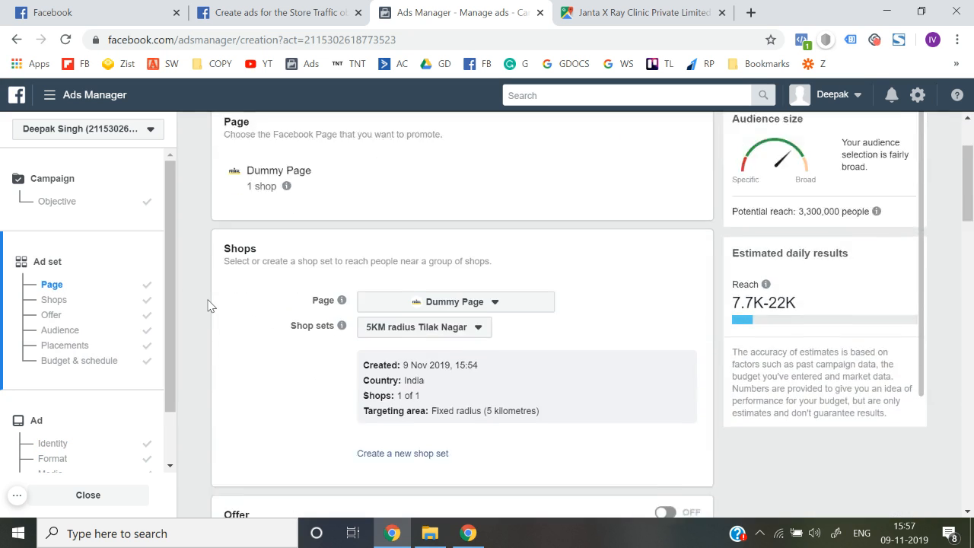
{"action": "scroll", "coordinate": [209, 305], "scroll_direction": "down", "scroll_amount": 4}
{"action": "scroll", "coordinate": [342, 312], "scroll_direction": "down", "scroll_amount": 3}
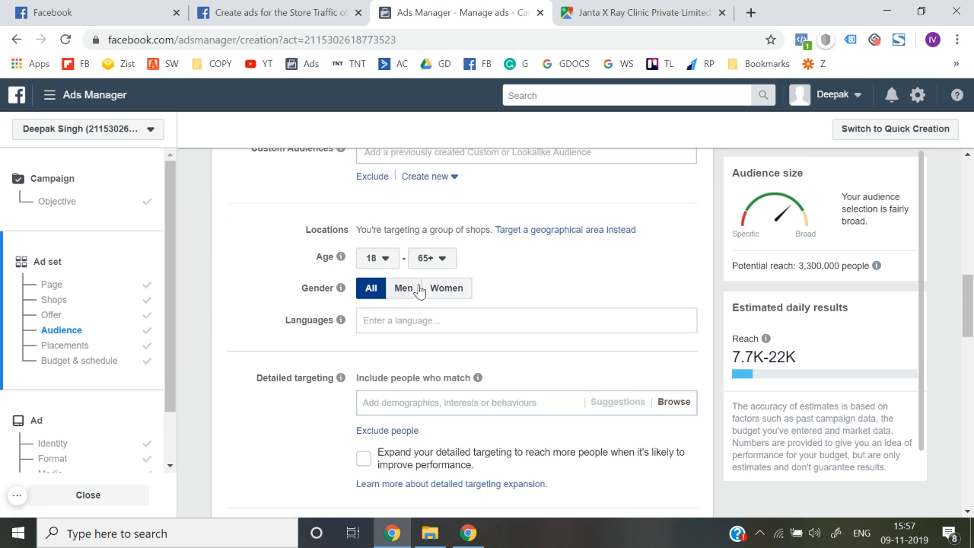
{"action": "scroll", "coordinate": [253, 272], "scroll_direction": "up", "scroll_amount": 6}
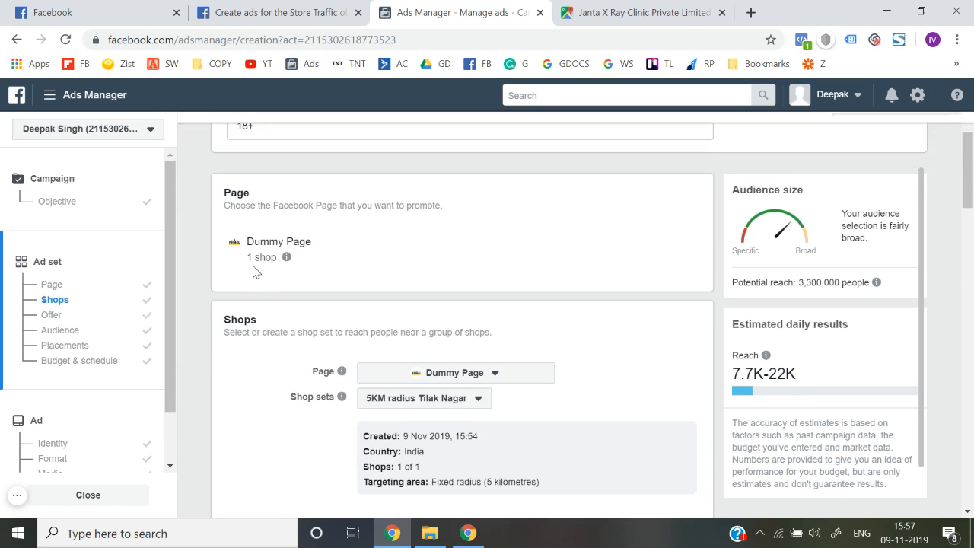
{"action": "scroll", "coordinate": [254, 272], "scroll_direction": "down", "scroll_amount": 4}
{"action": "scroll", "coordinate": [203, 373], "scroll_direction": "down", "scroll_amount": 9}
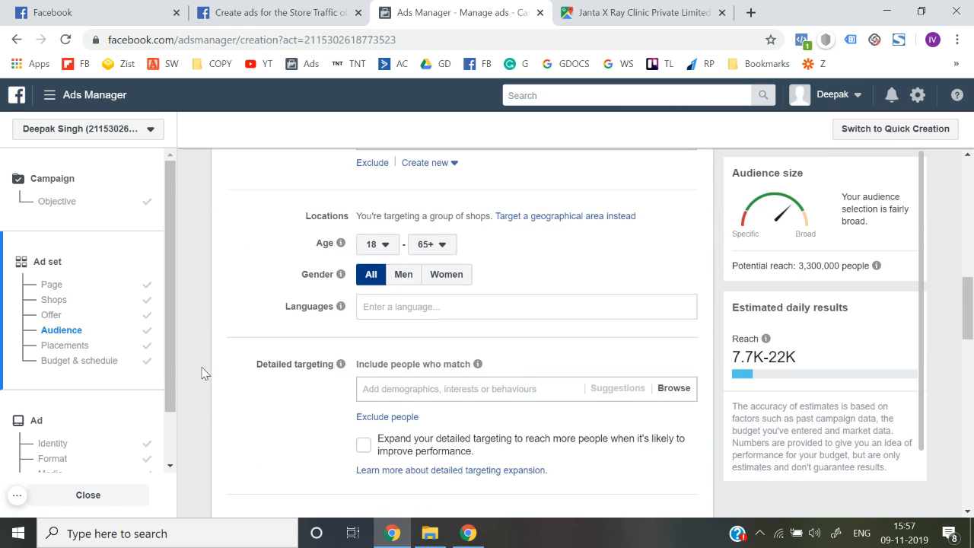
{"action": "scroll", "coordinate": [202, 373], "scroll_direction": "down", "scroll_amount": 4}
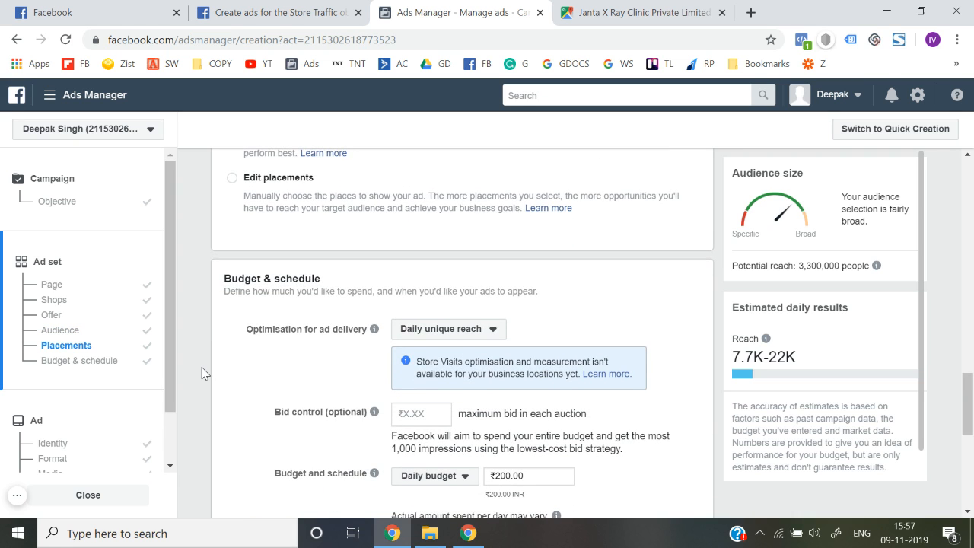
Step: Reselect Daily unique reach (recommended) optimisation and review the ₹1652.00 total at the bottom
{"action": "left_click", "coordinate": [446, 316]}
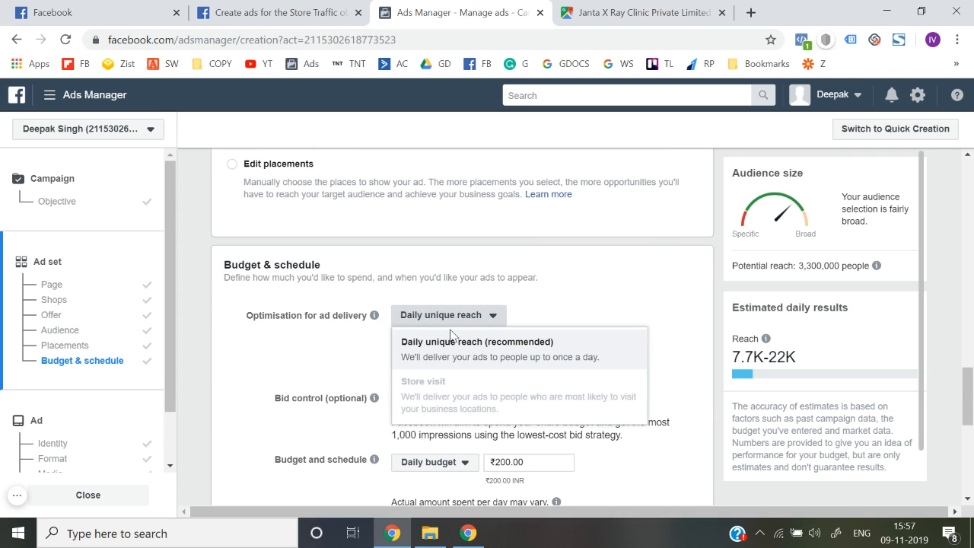
{"action": "left_click", "coordinate": [458, 347]}
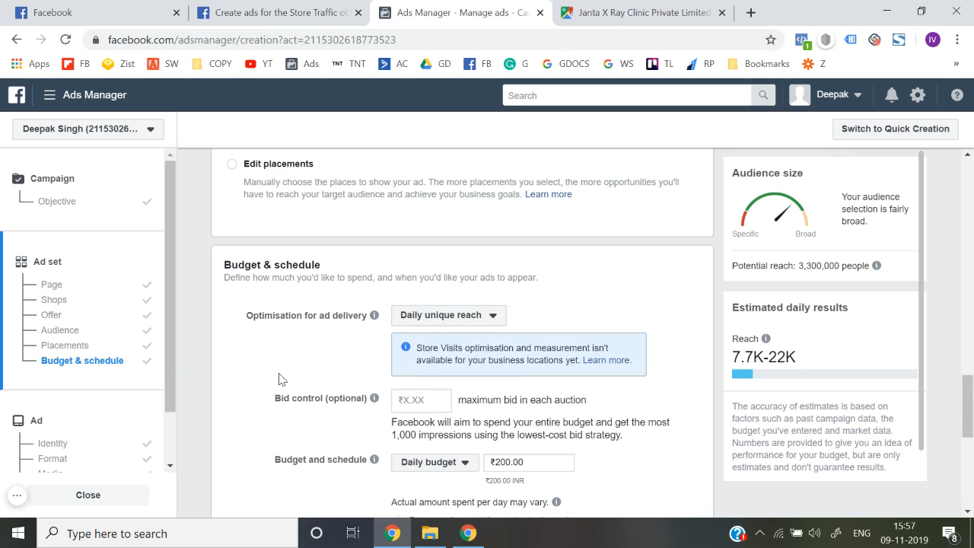
{"action": "scroll", "coordinate": [279, 378], "scroll_direction": "down", "scroll_amount": 2}
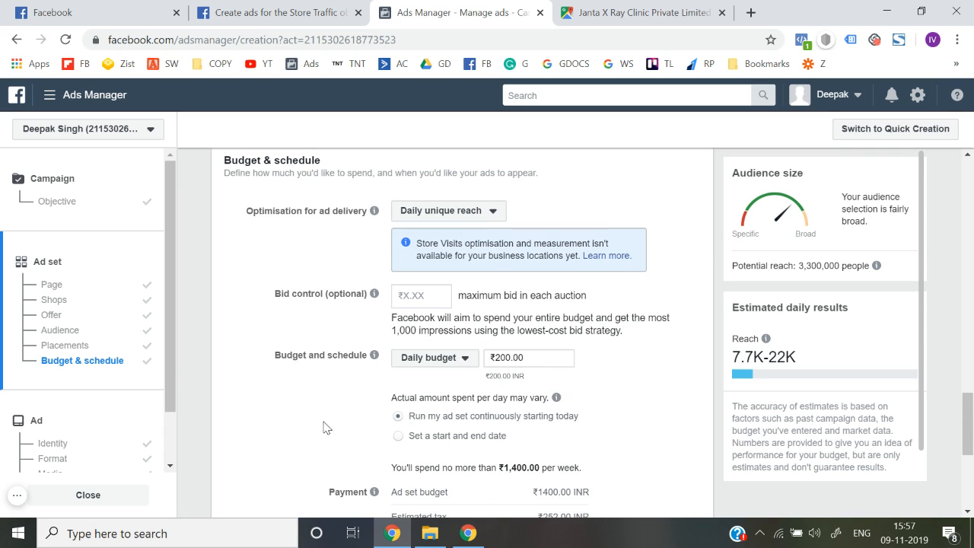
{"action": "scroll", "coordinate": [270, 463], "scroll_direction": "down", "scroll_amount": 3}
{"action": "scroll", "coordinate": [270, 462], "scroll_direction": "down", "scroll_amount": 2}
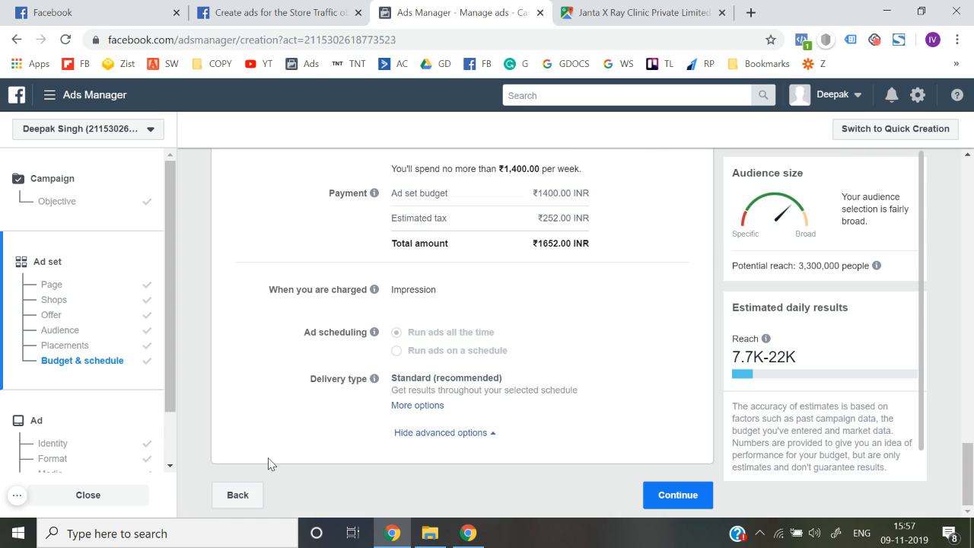